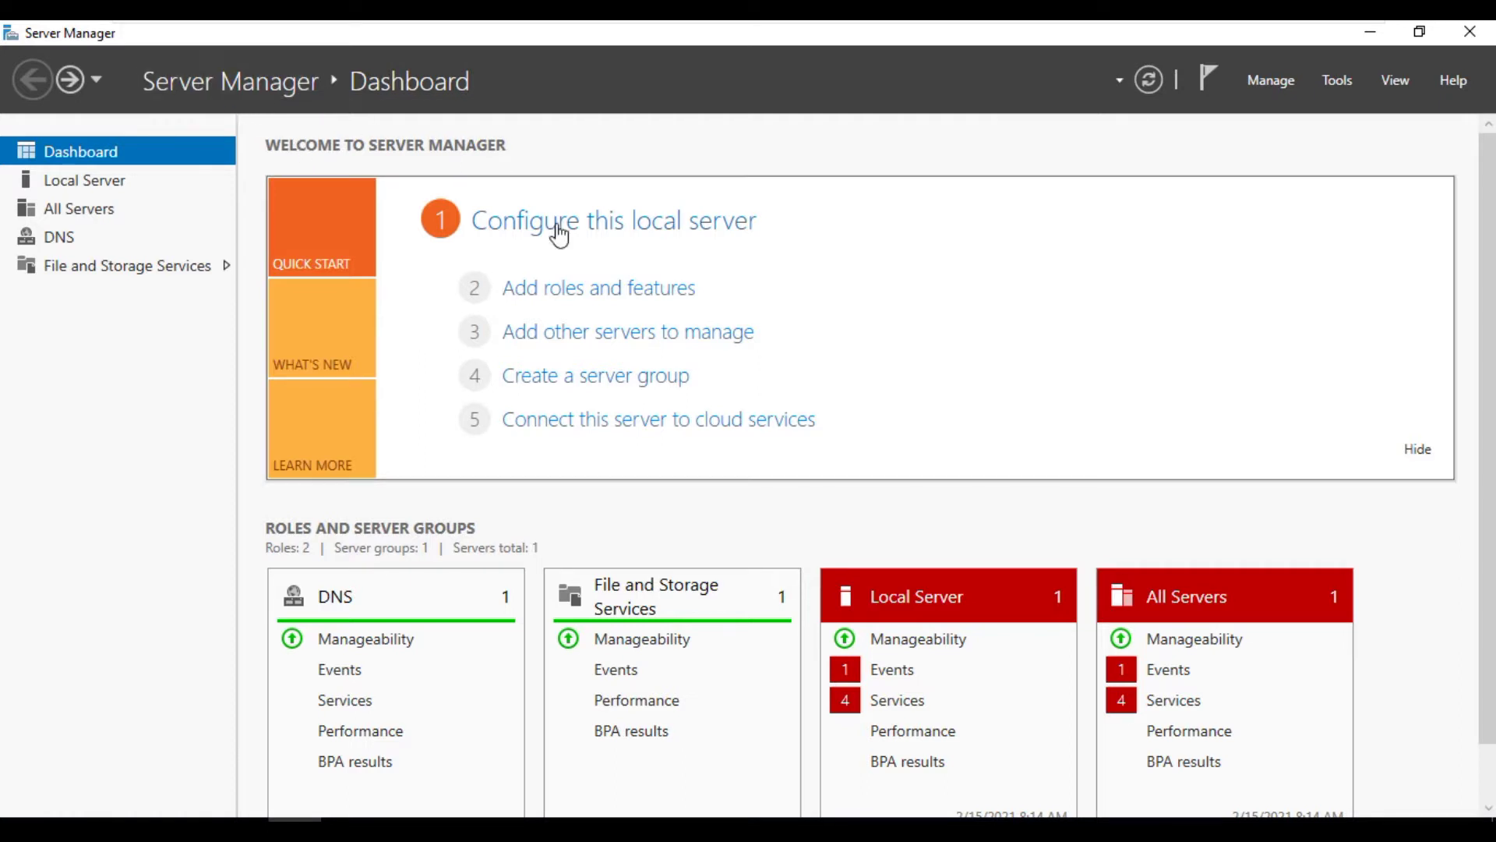
Step: Start the Add Roles and Features wizard as a role-based installation targeting this server
{"action": "left_click", "coordinate": [606, 304]}
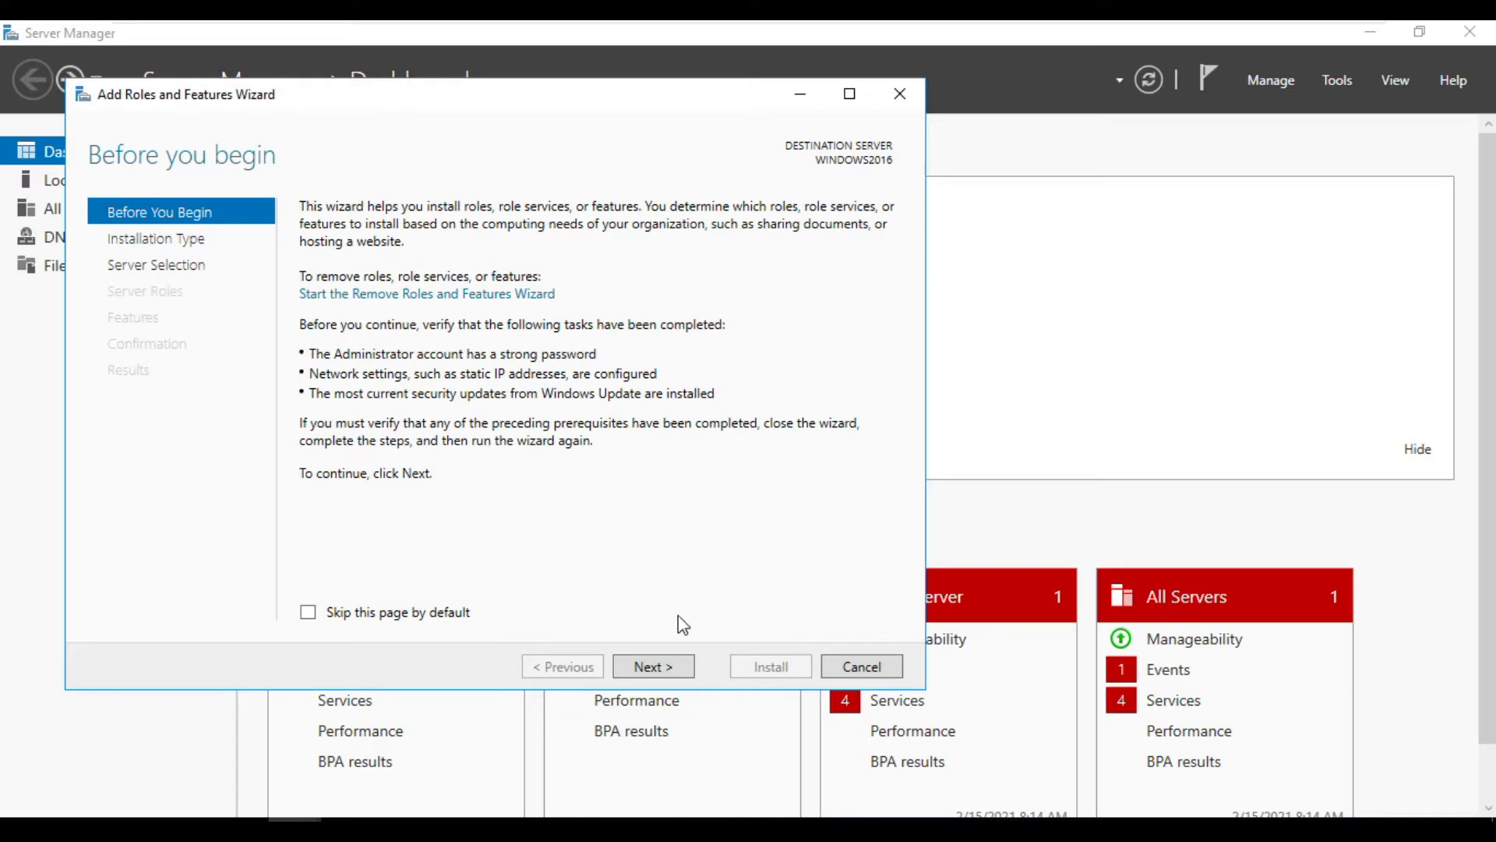
{"action": "left_click", "coordinate": [653, 666]}
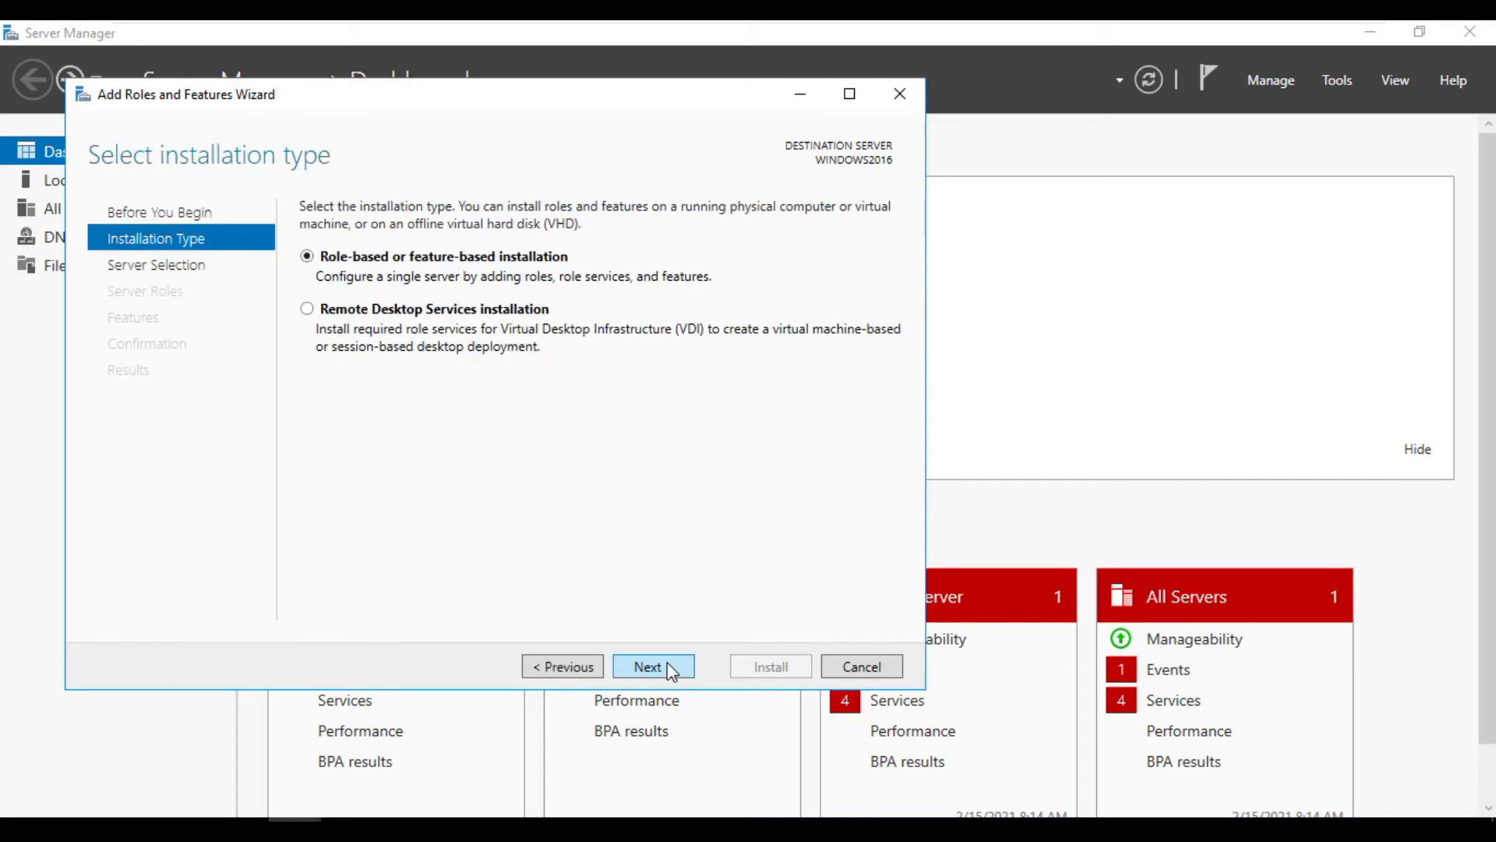
{"action": "left_click", "coordinate": [668, 667]}
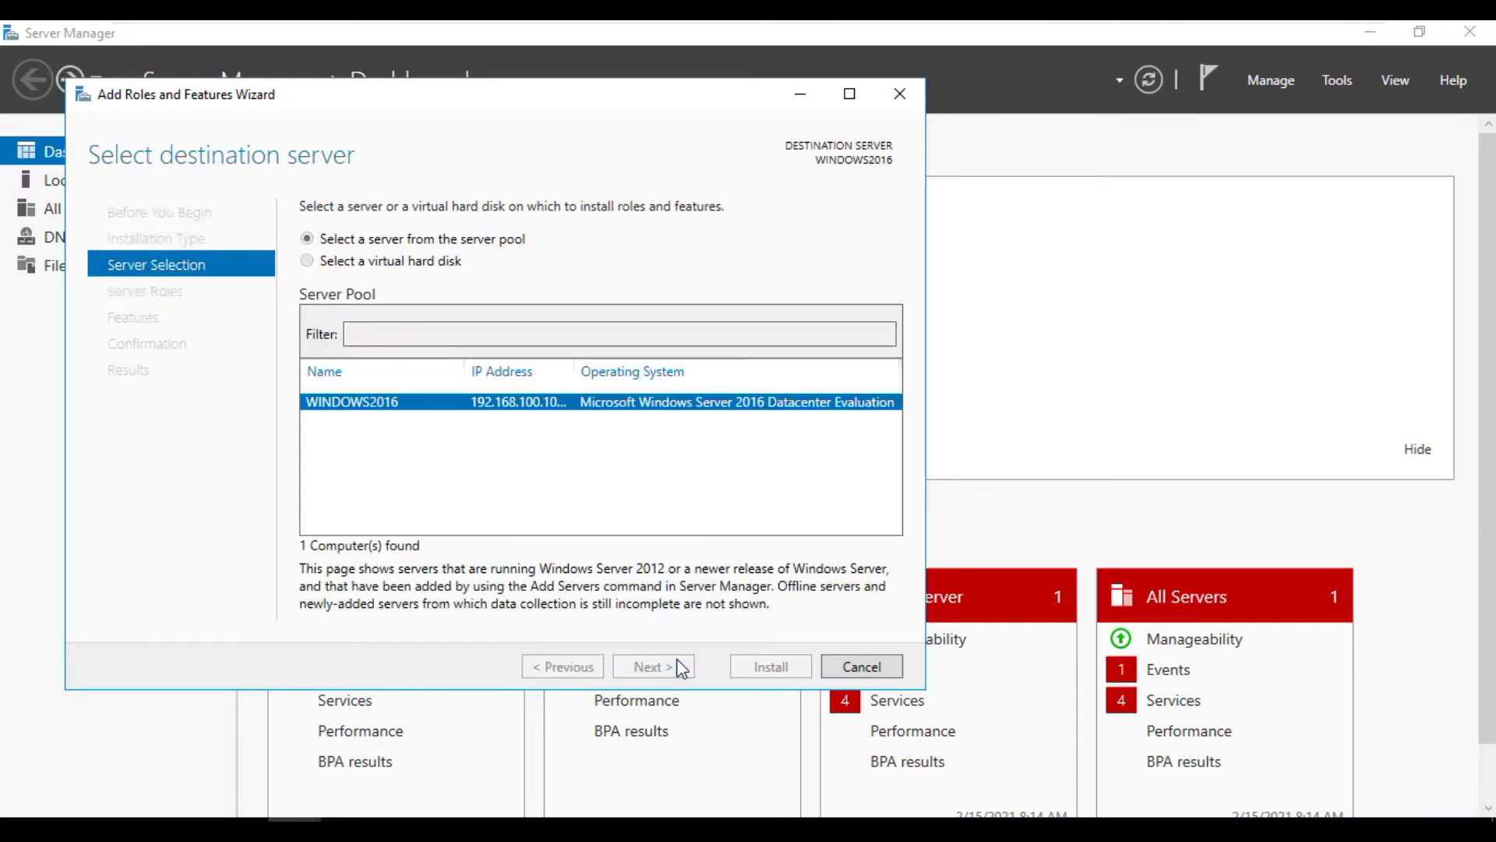
{"action": "left_click", "coordinate": [682, 667]}
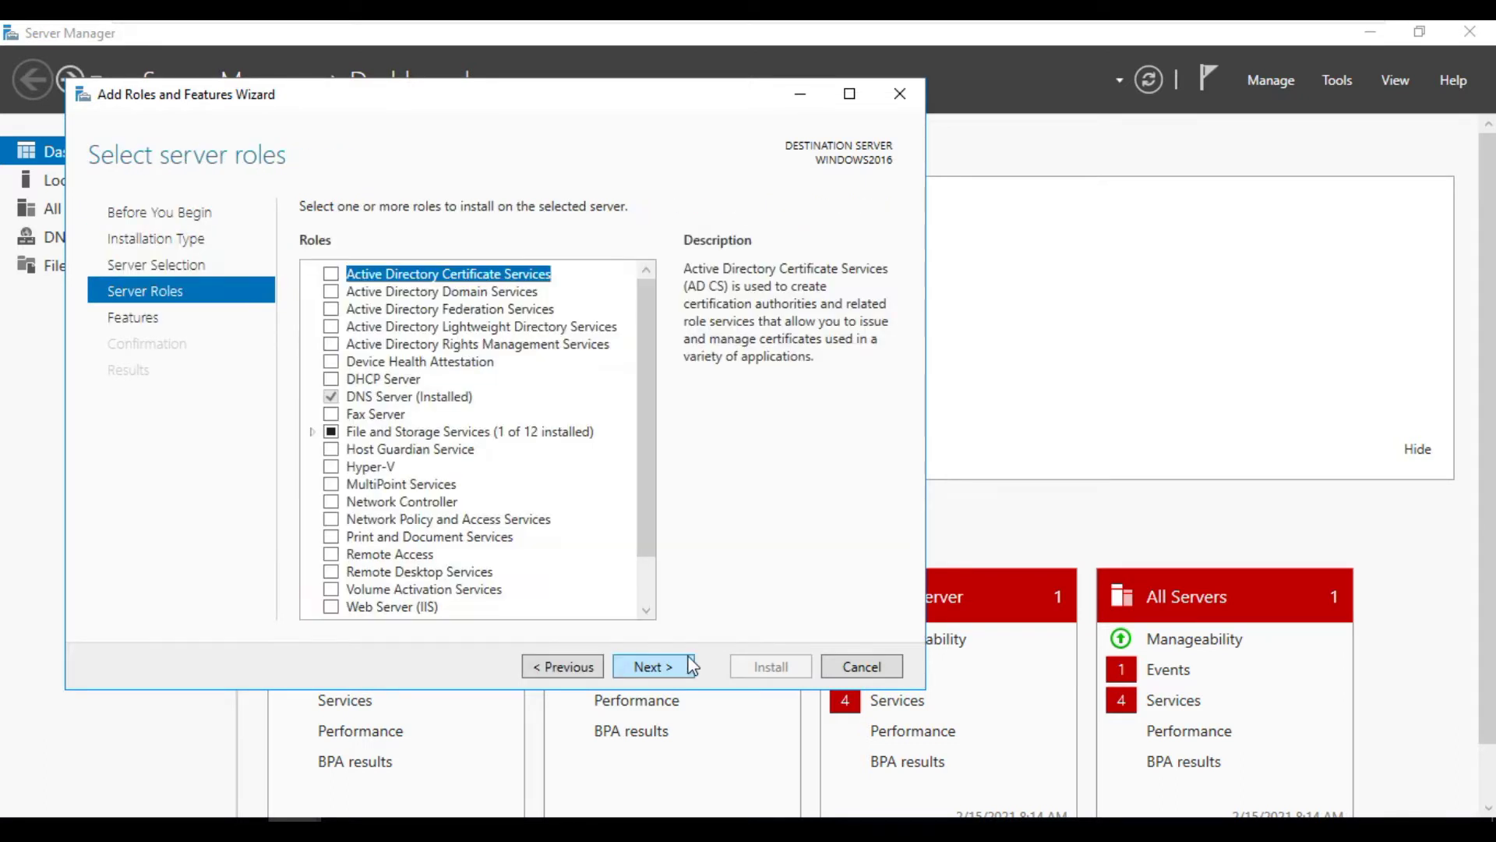
Step: Select Active Directory Domain Services with its required management features and install it
{"action": "left_click", "coordinate": [334, 293]}
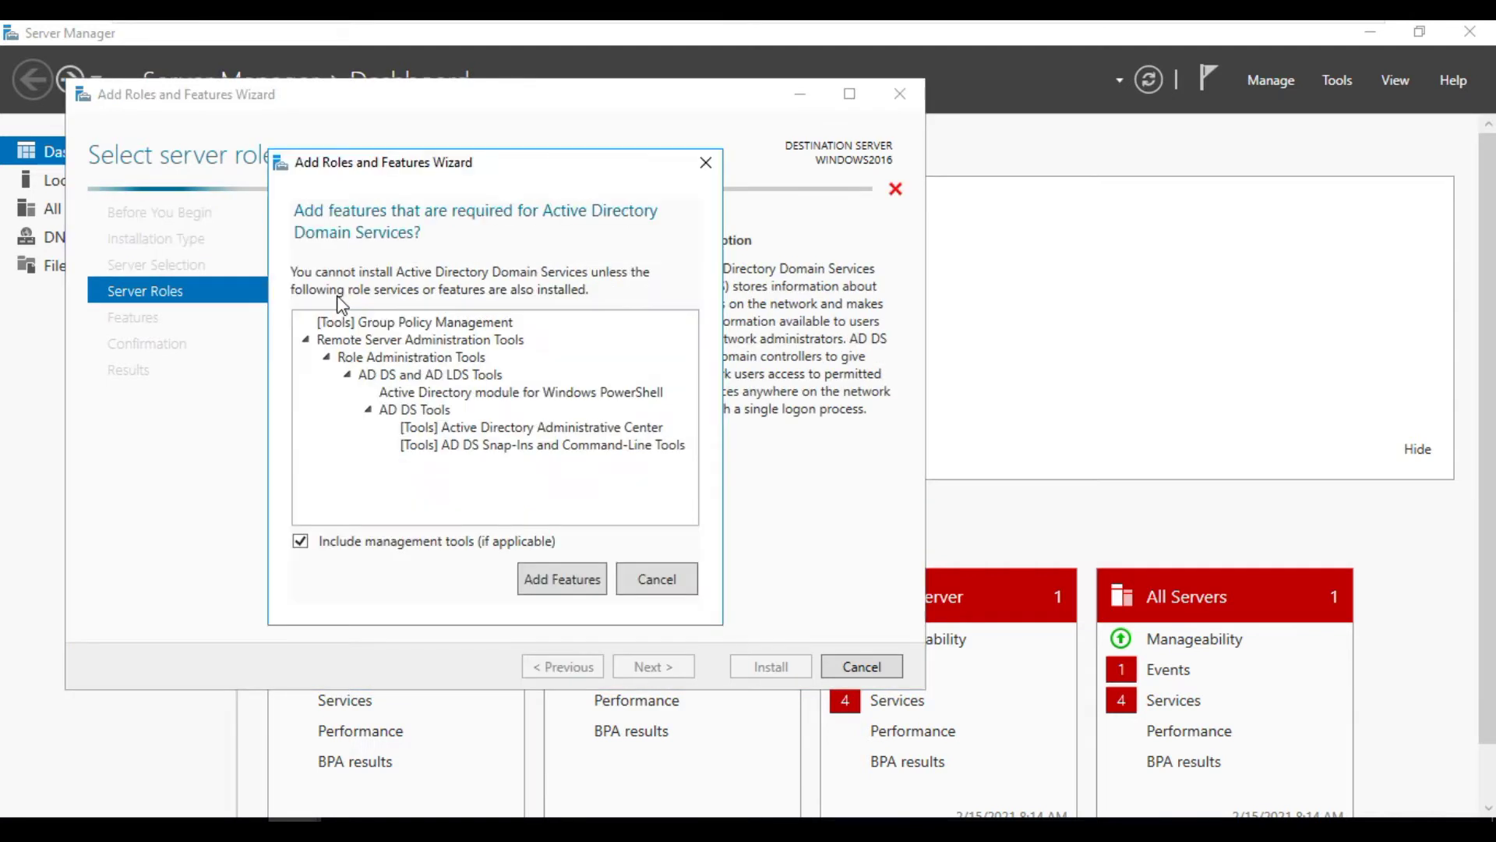
{"action": "left_click", "coordinate": [592, 586]}
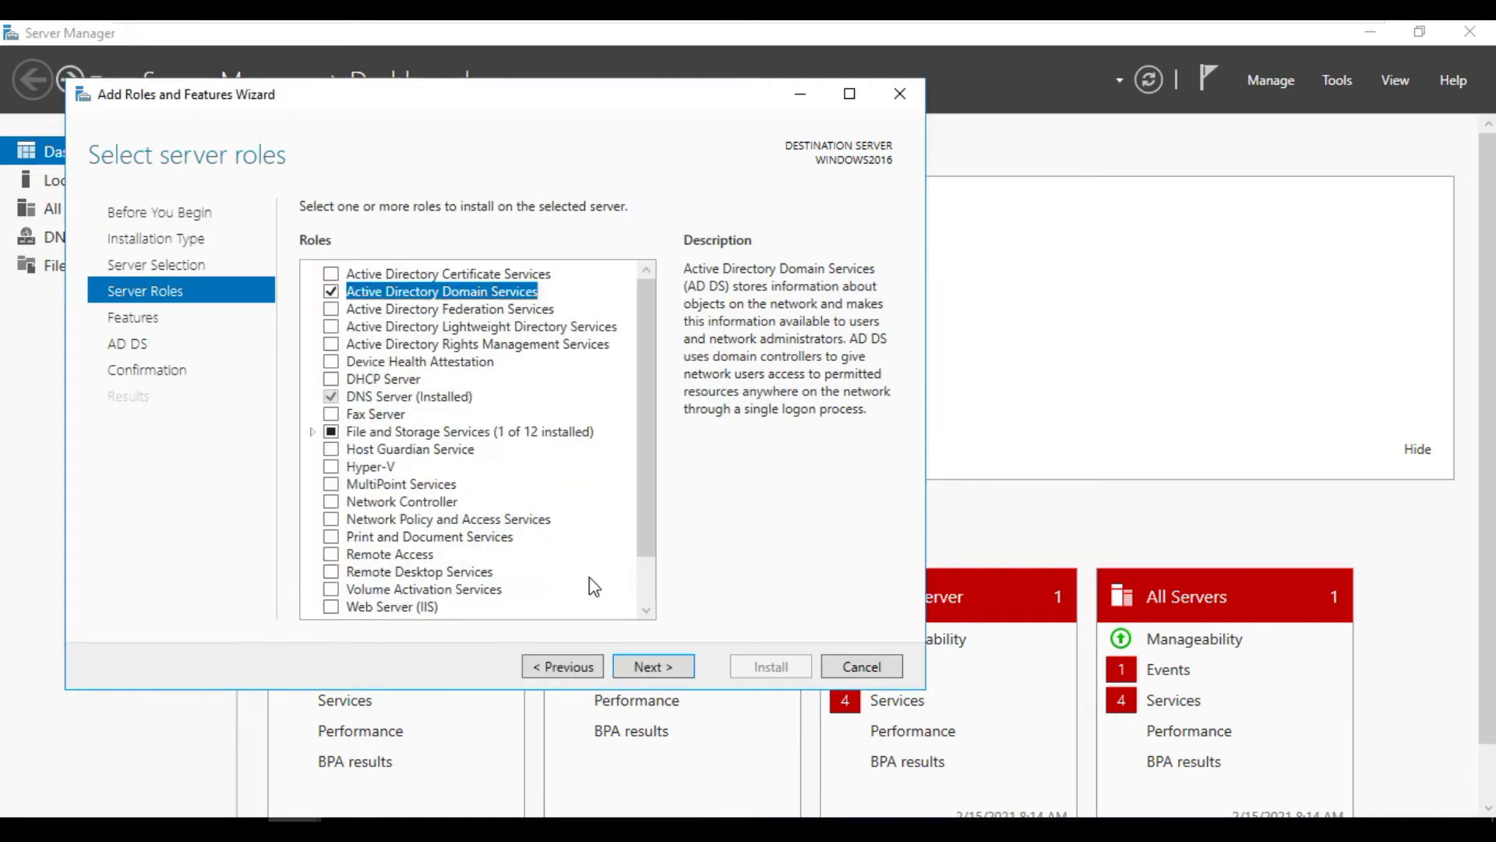
{"action": "left_click", "coordinate": [652, 669]}
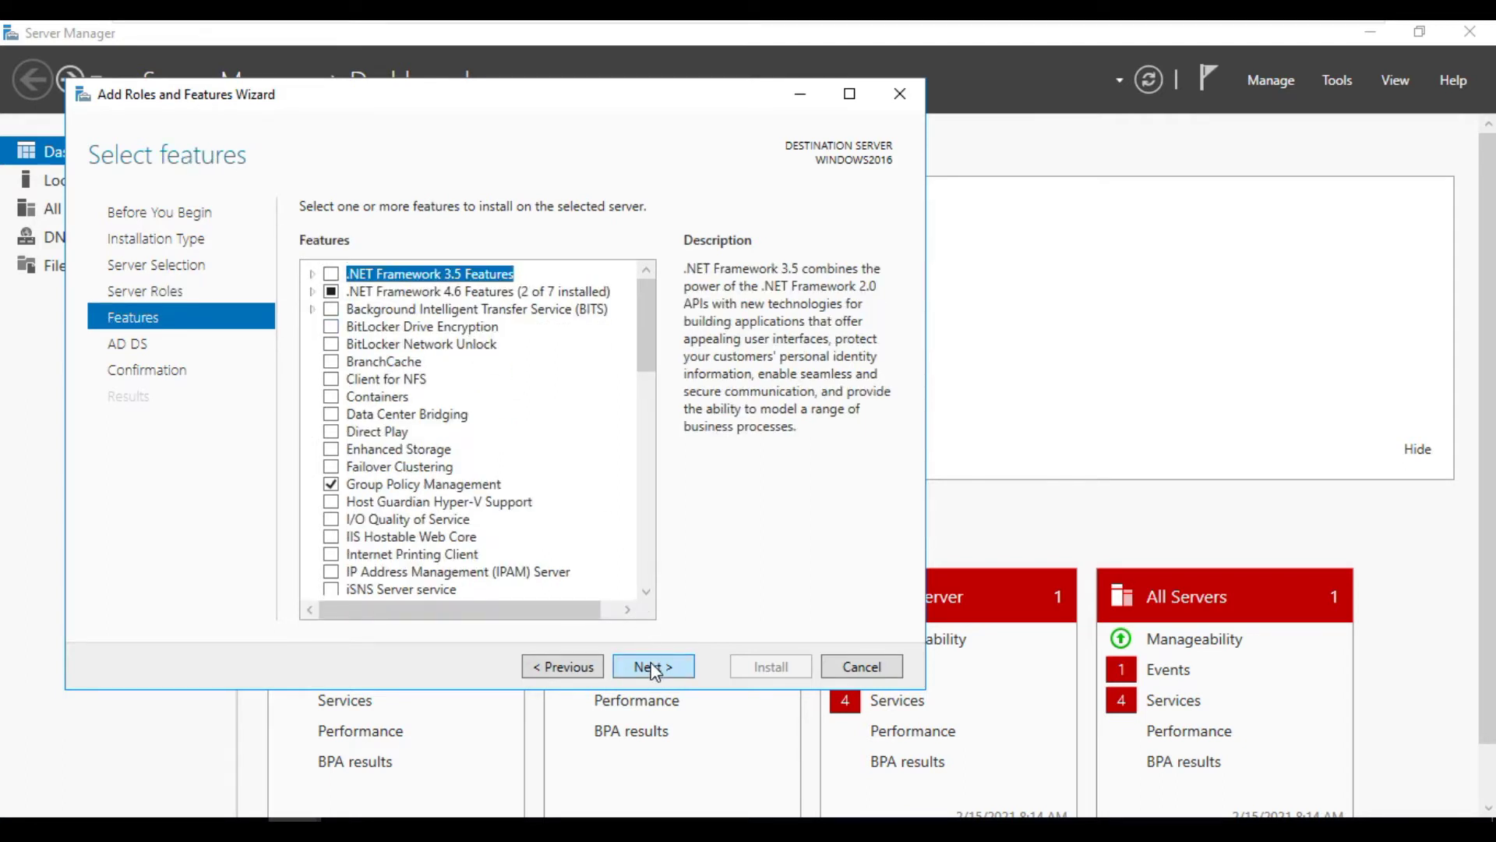
{"action": "left_click", "coordinate": [653, 667]}
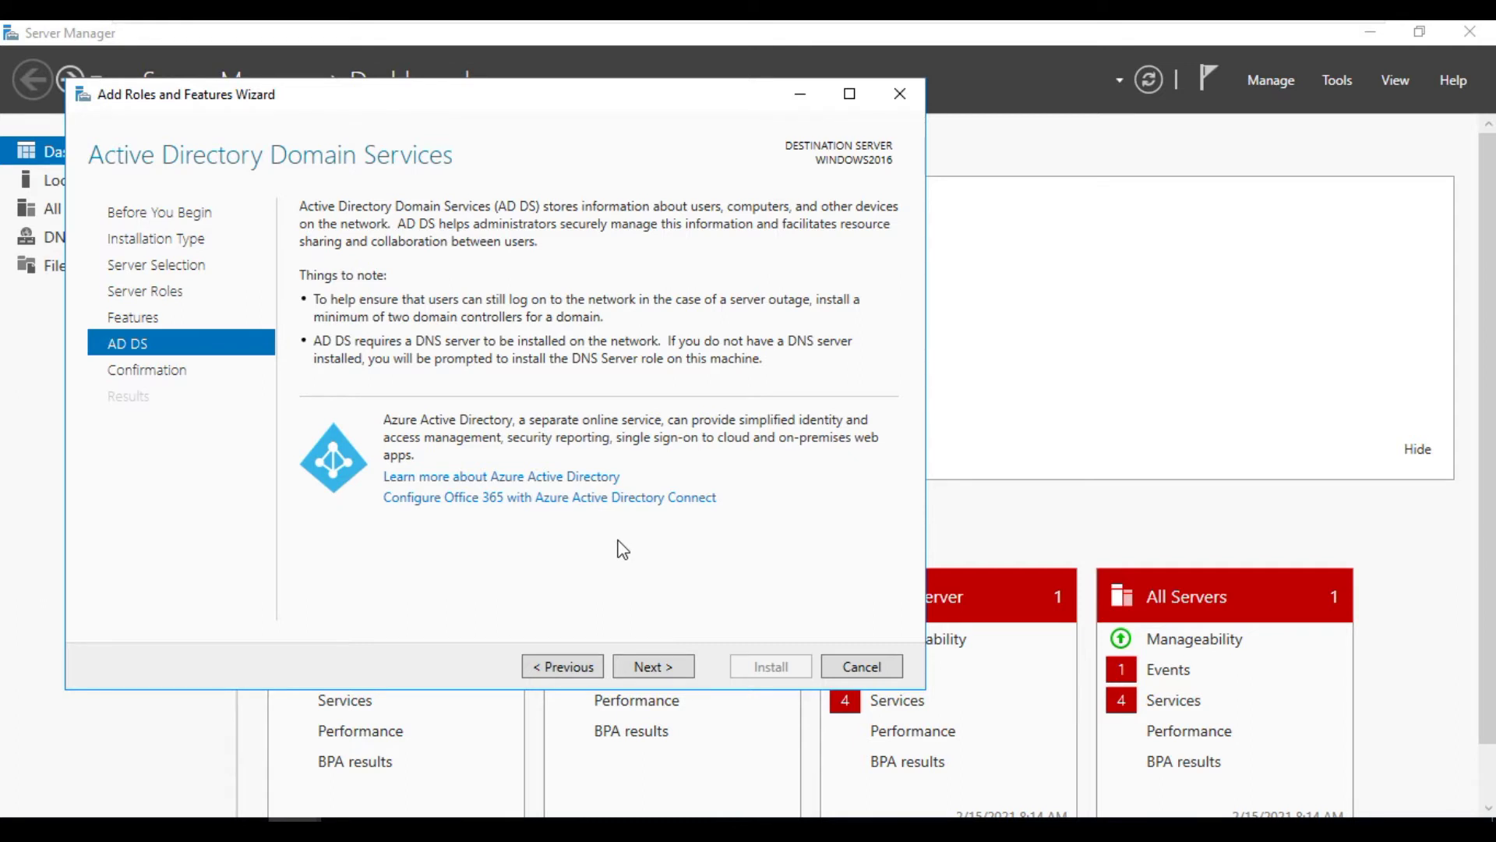
{"action": "left_click", "coordinate": [653, 667]}
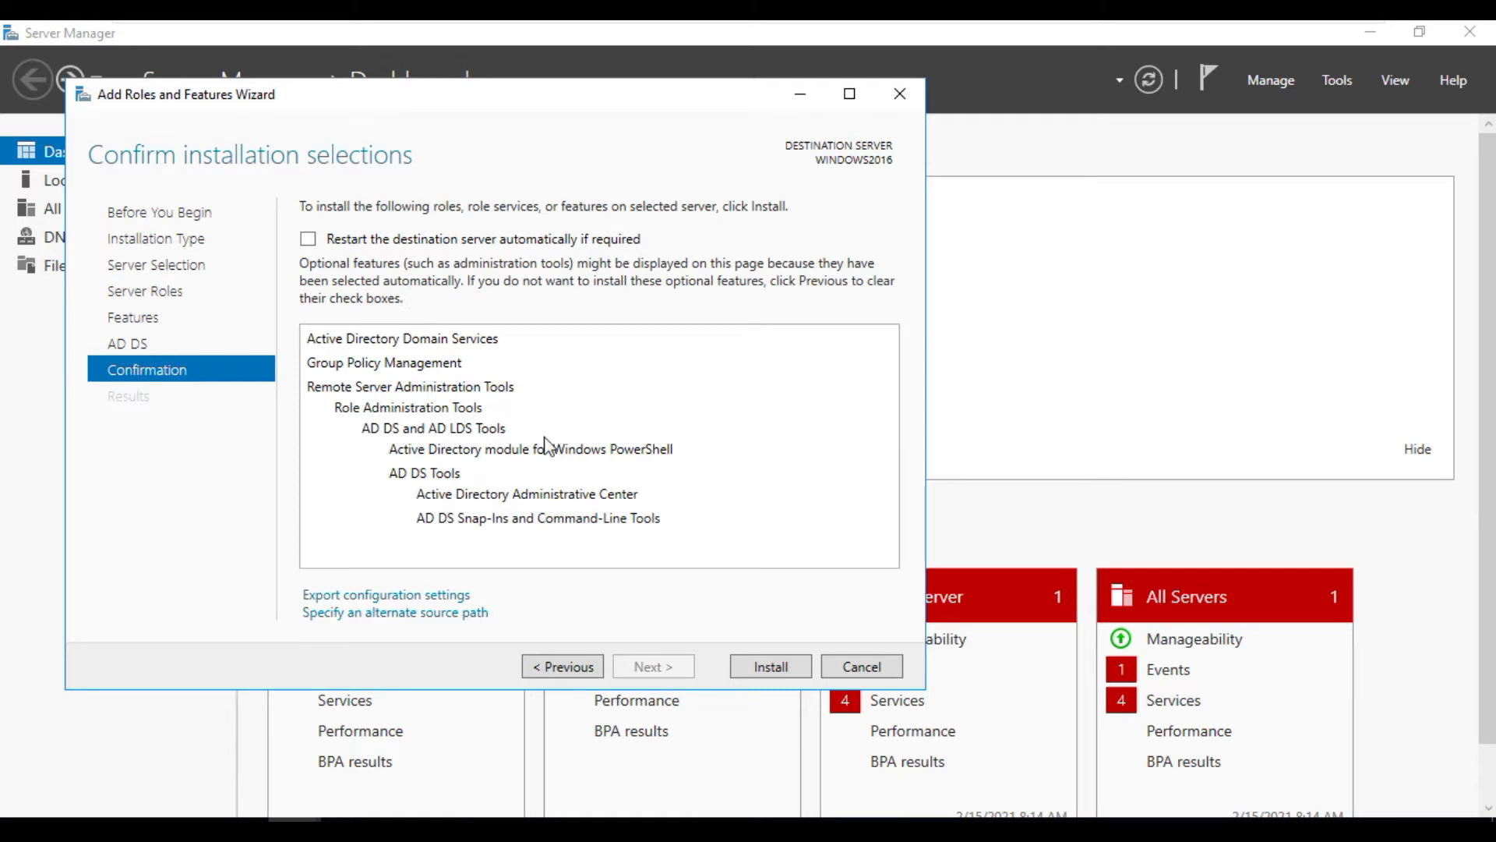
{"action": "left_click", "coordinate": [774, 667]}
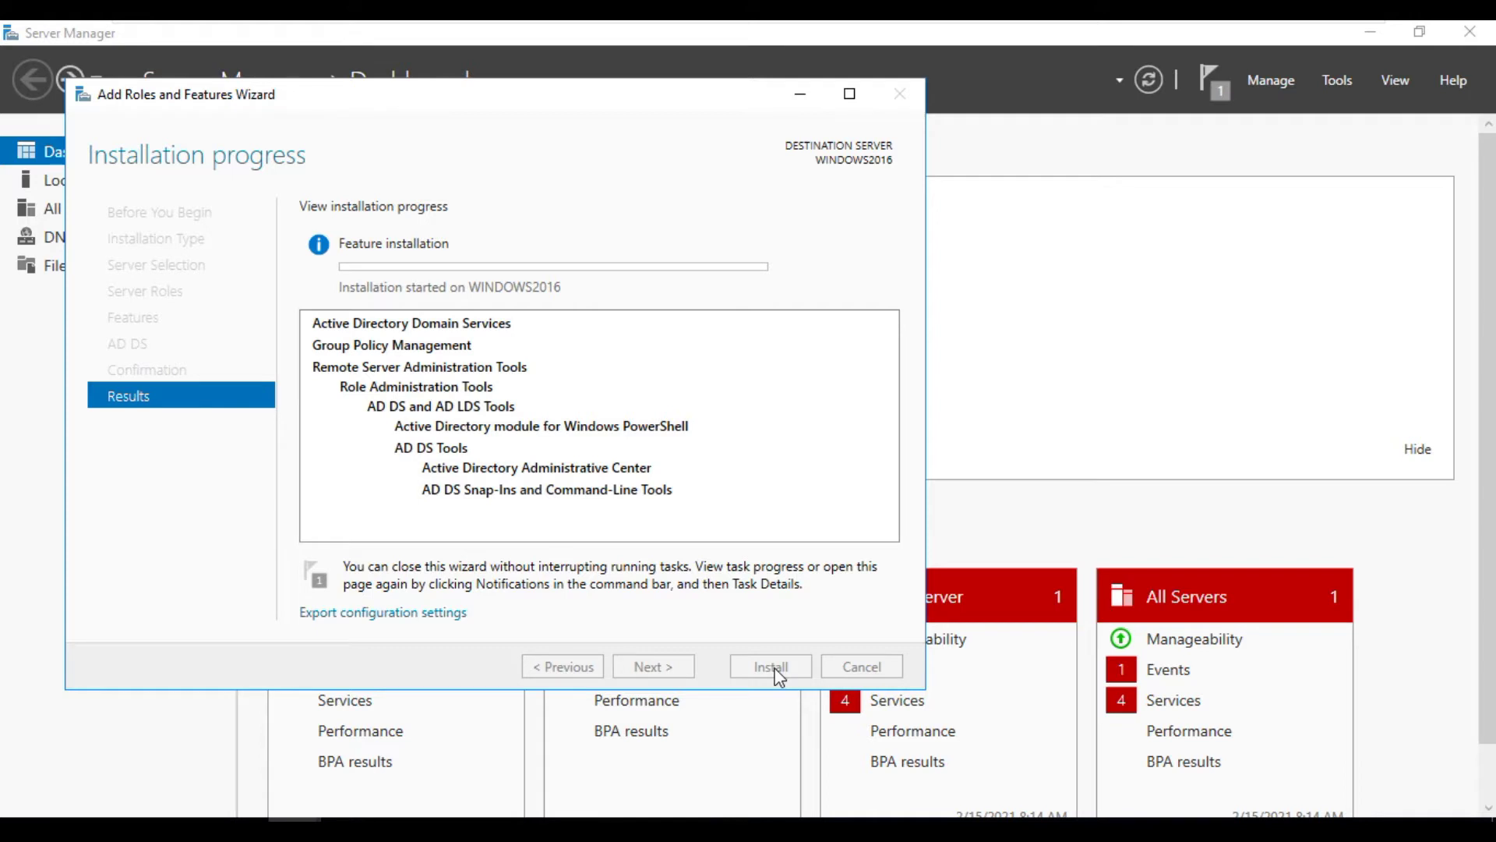
Step: Close the finished AD DS installation and launch promotion to a domain controller from notifications
{"action": "mouse_move", "coordinate": [1297, 37]}
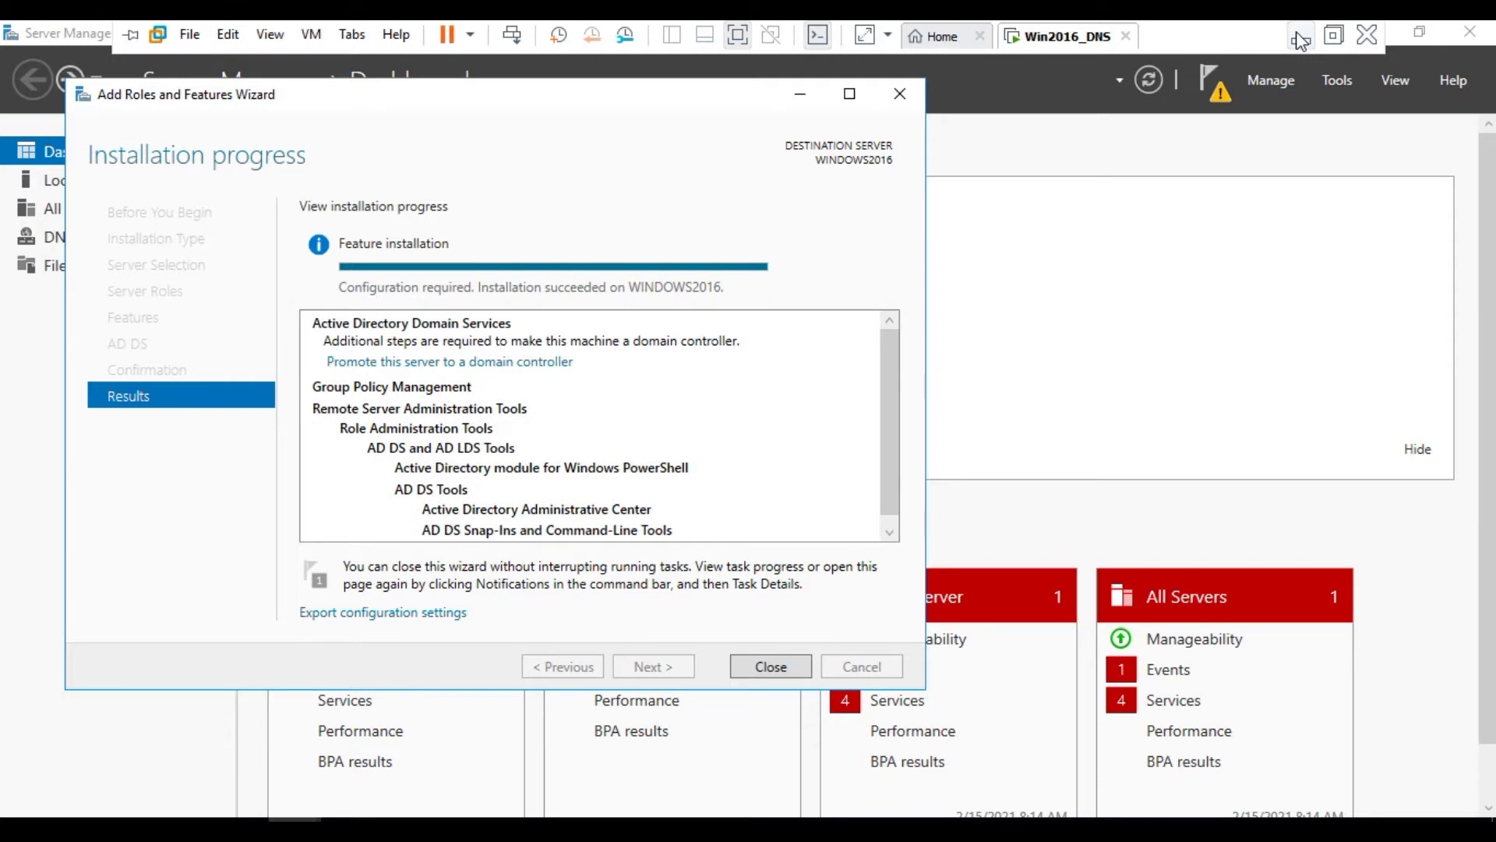
{"action": "left_click", "coordinate": [786, 668]}
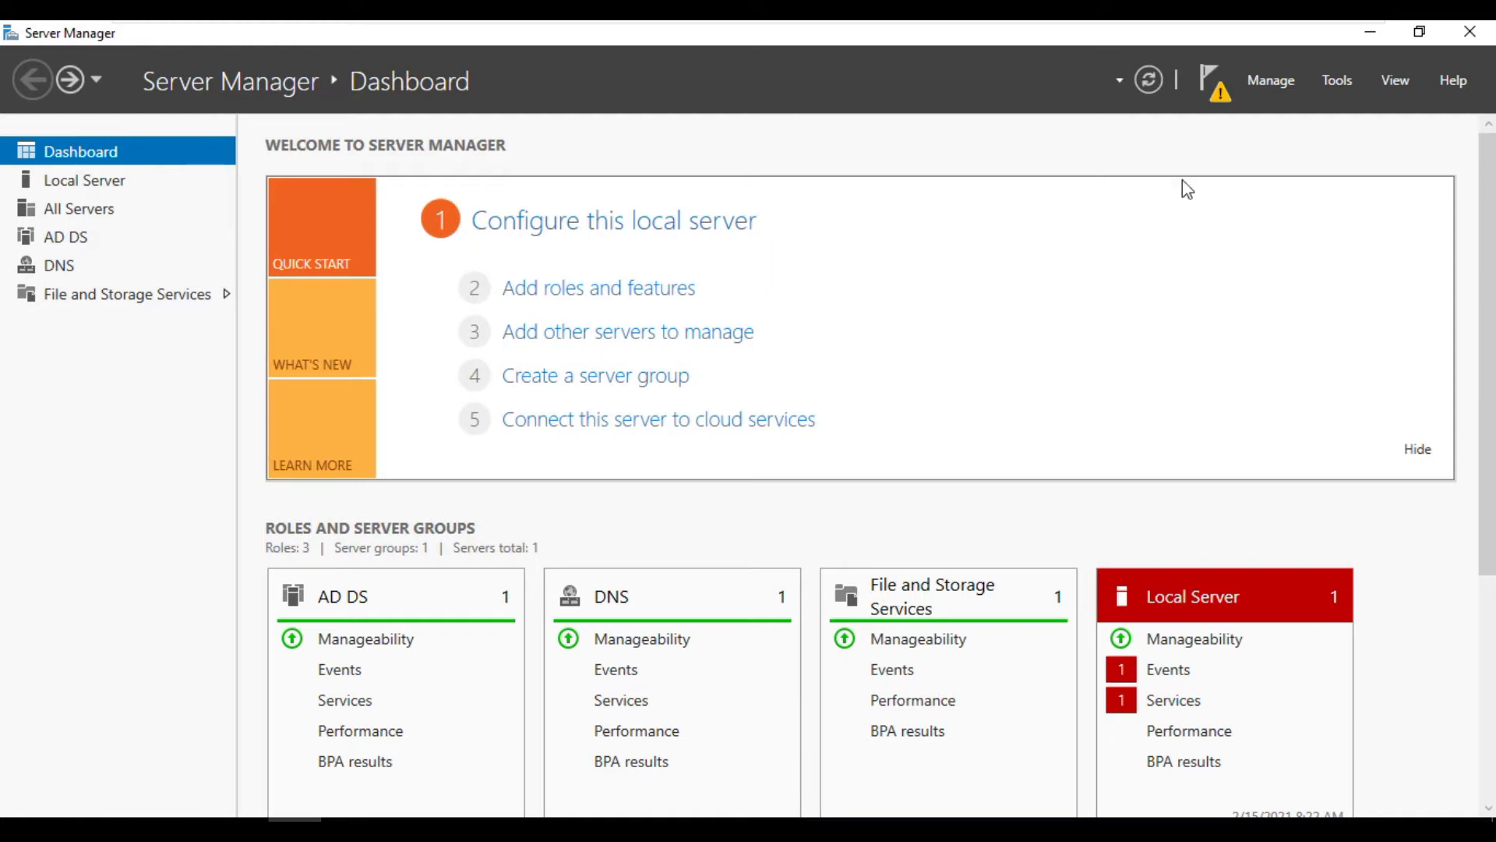
{"action": "left_click", "coordinate": [1220, 102]}
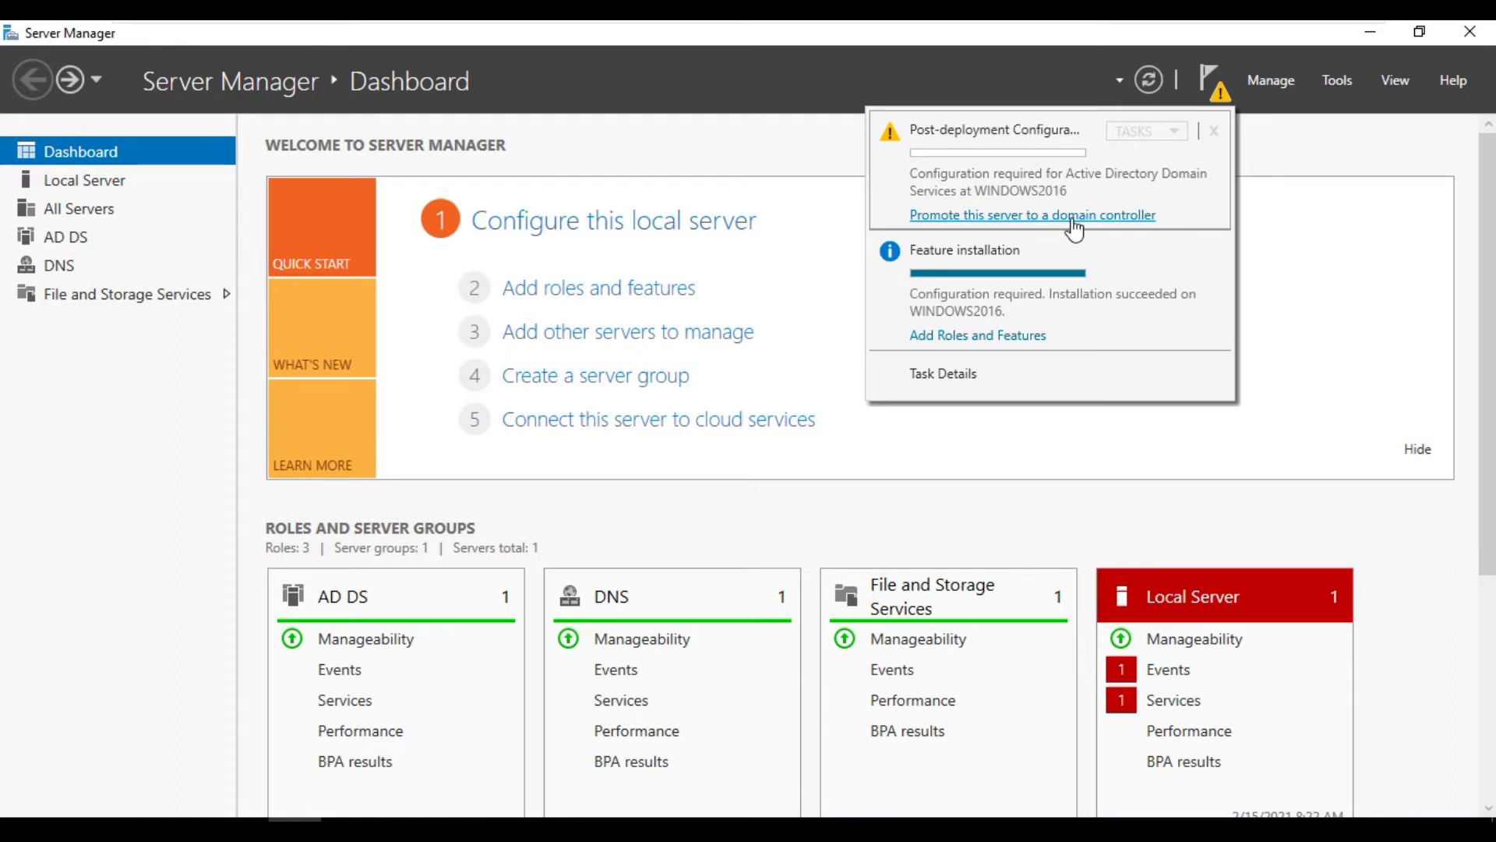
{"action": "left_click", "coordinate": [1072, 218]}
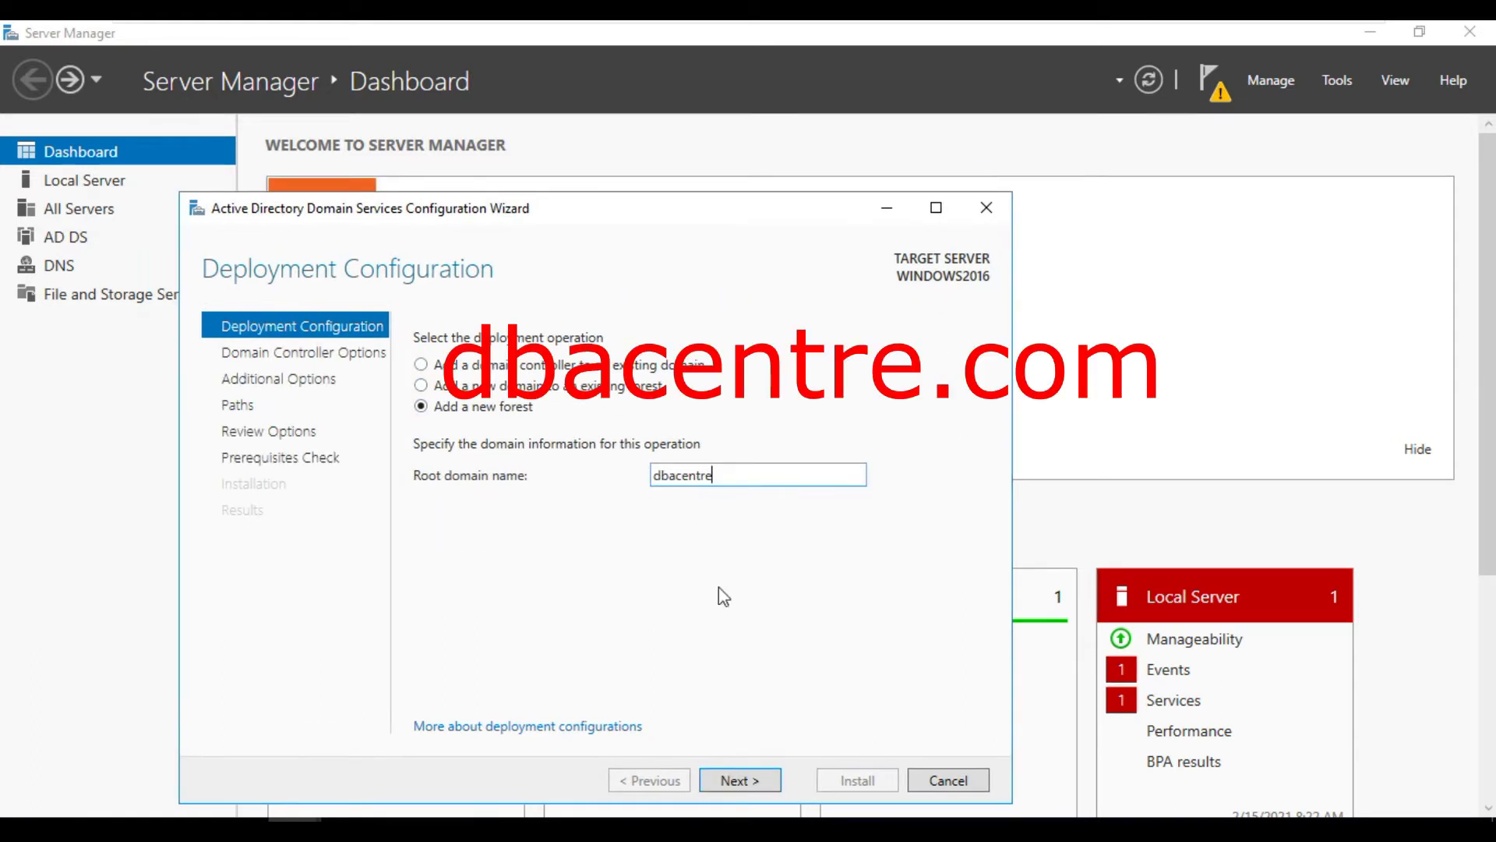
Step: Set the new forest root domain to dbacentre.com and enter and confirm the DSRM password
{"action": "type", "text": ".com"}
{"action": "left_click", "coordinate": [751, 780]}
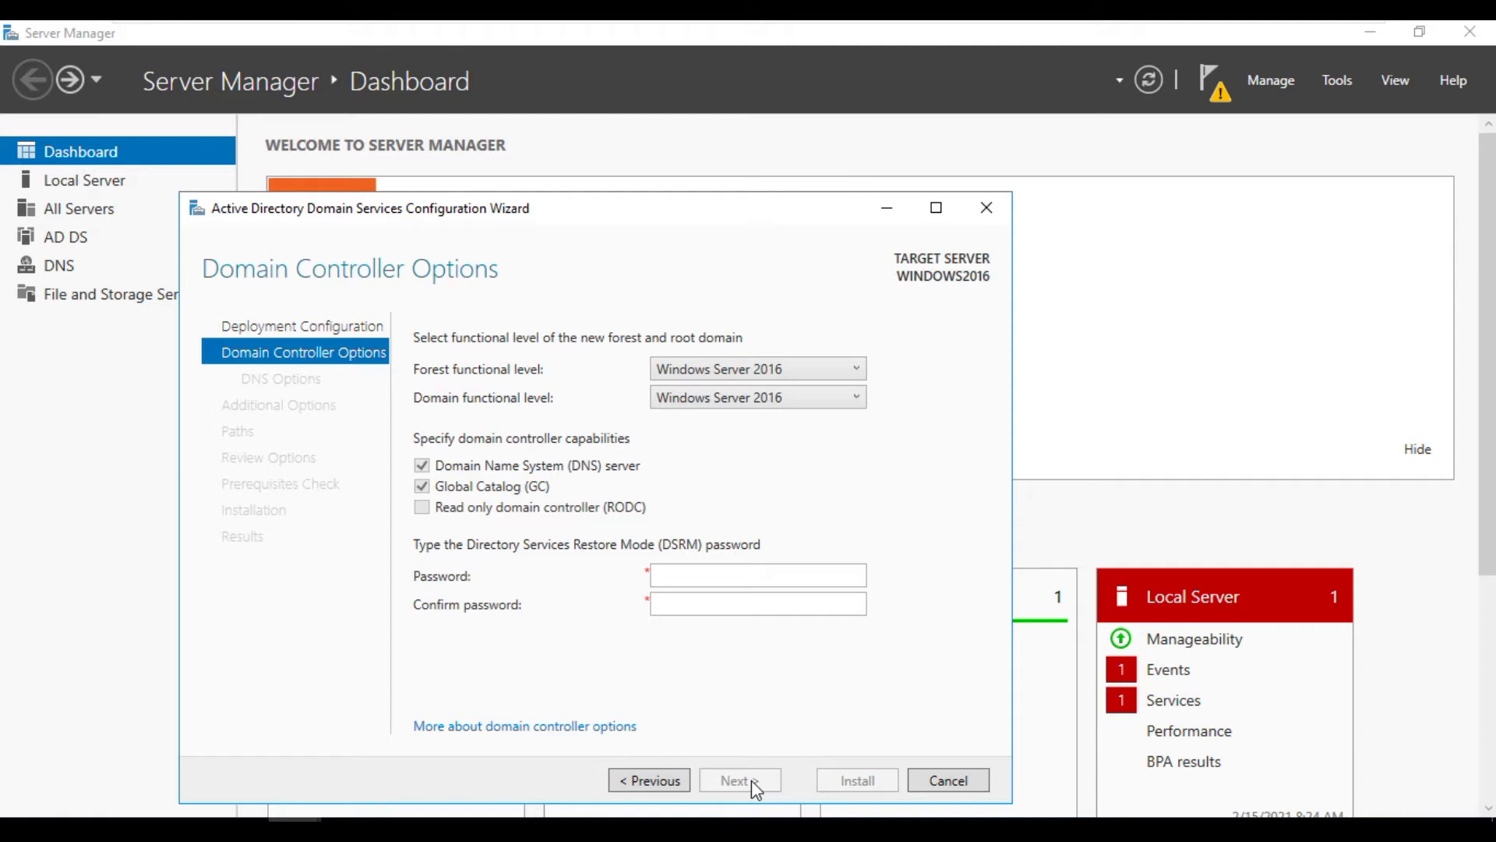
{"action": "left_click", "coordinate": [756, 577]}
{"action": "type", "text": "•••••••••••"}
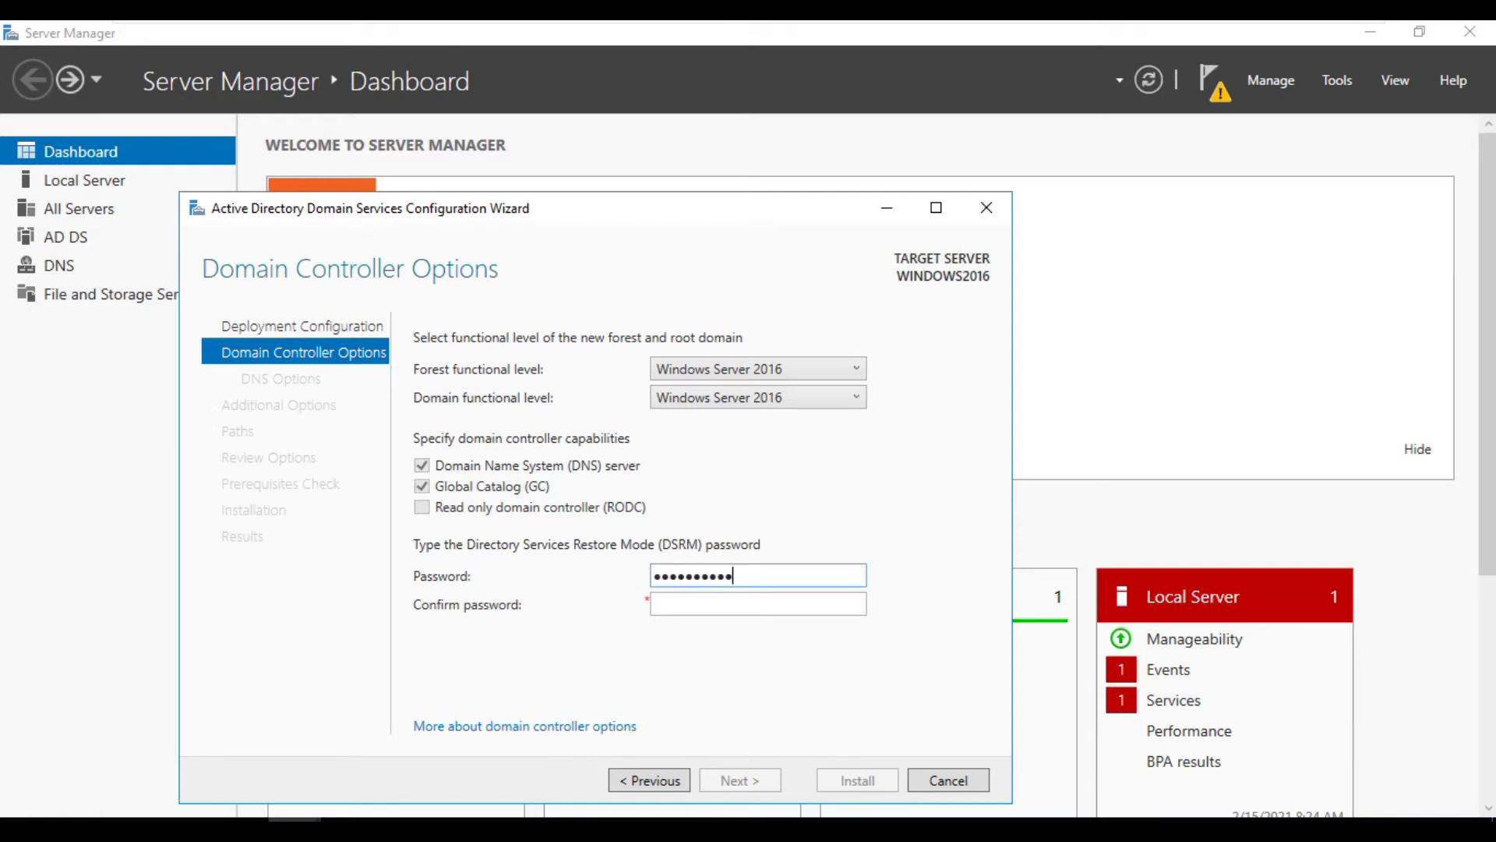
{"action": "key", "text": "Tab"}
{"action": "type", "text": "••••••••"}
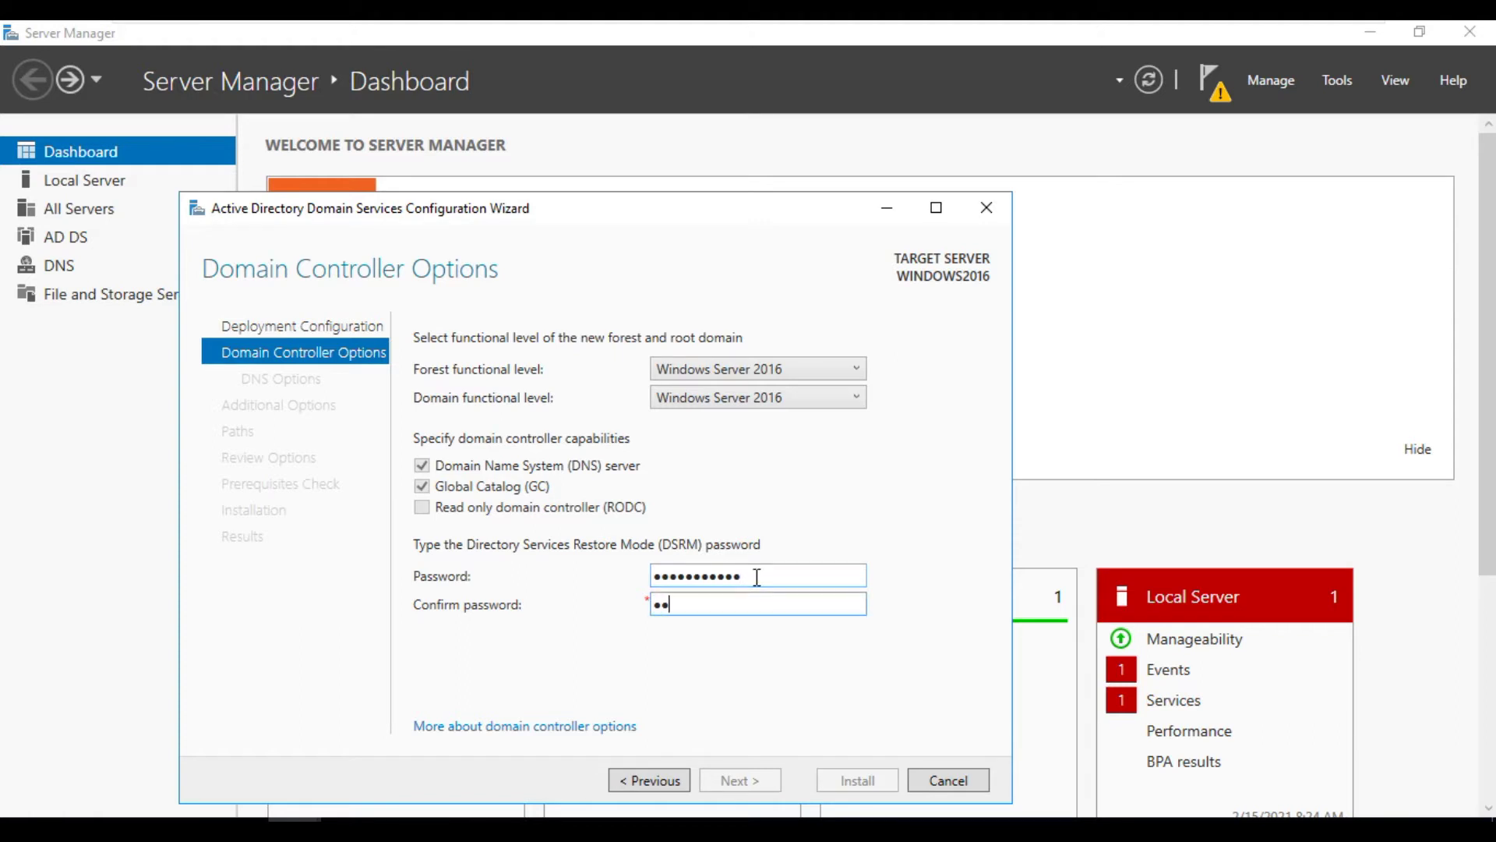
{"action": "type", "text": "•••"}
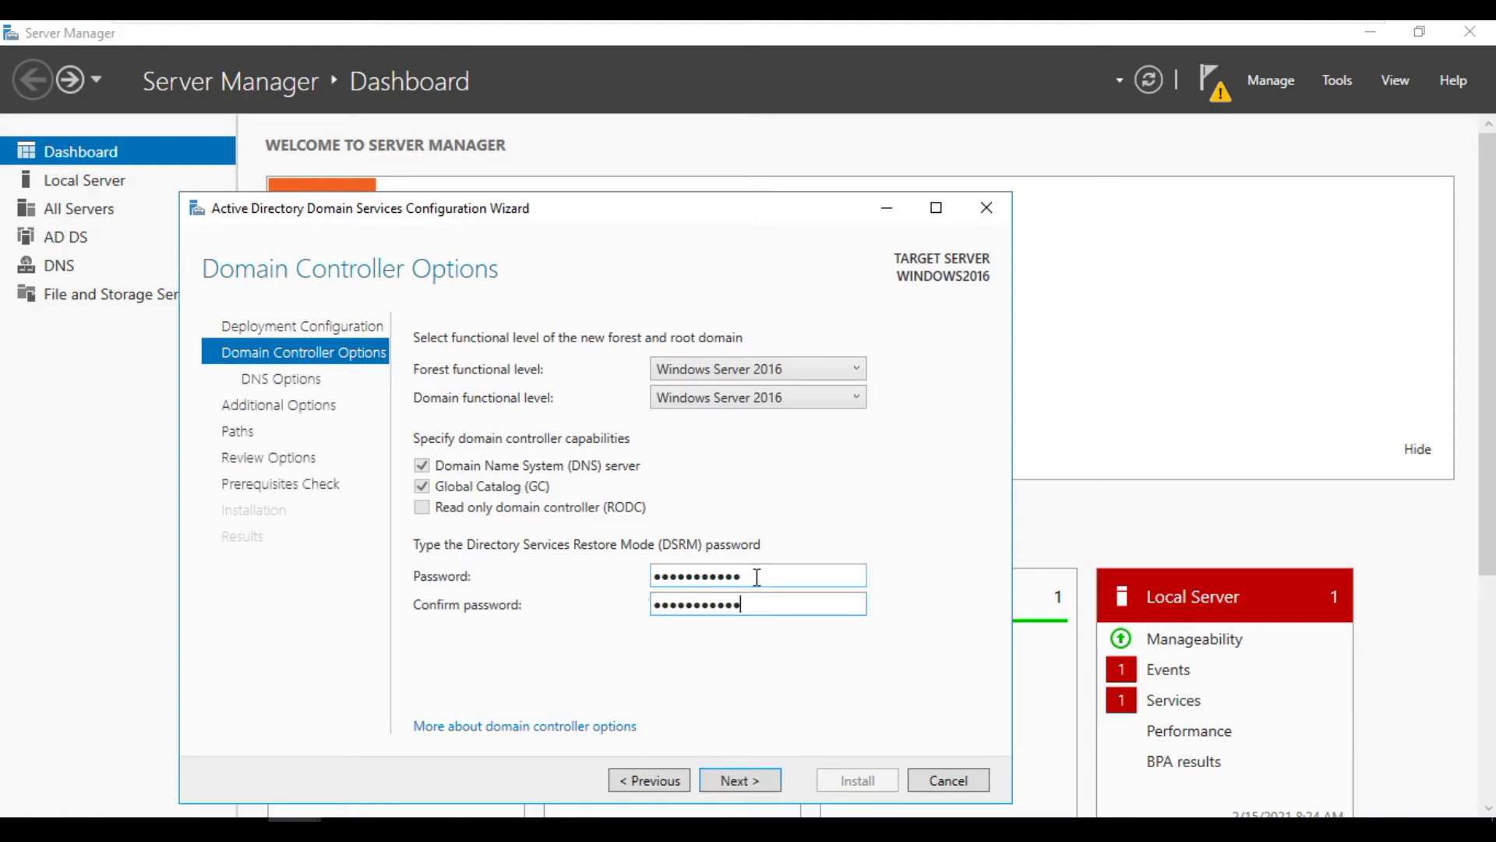
{"action": "left_click", "coordinate": [745, 779]}
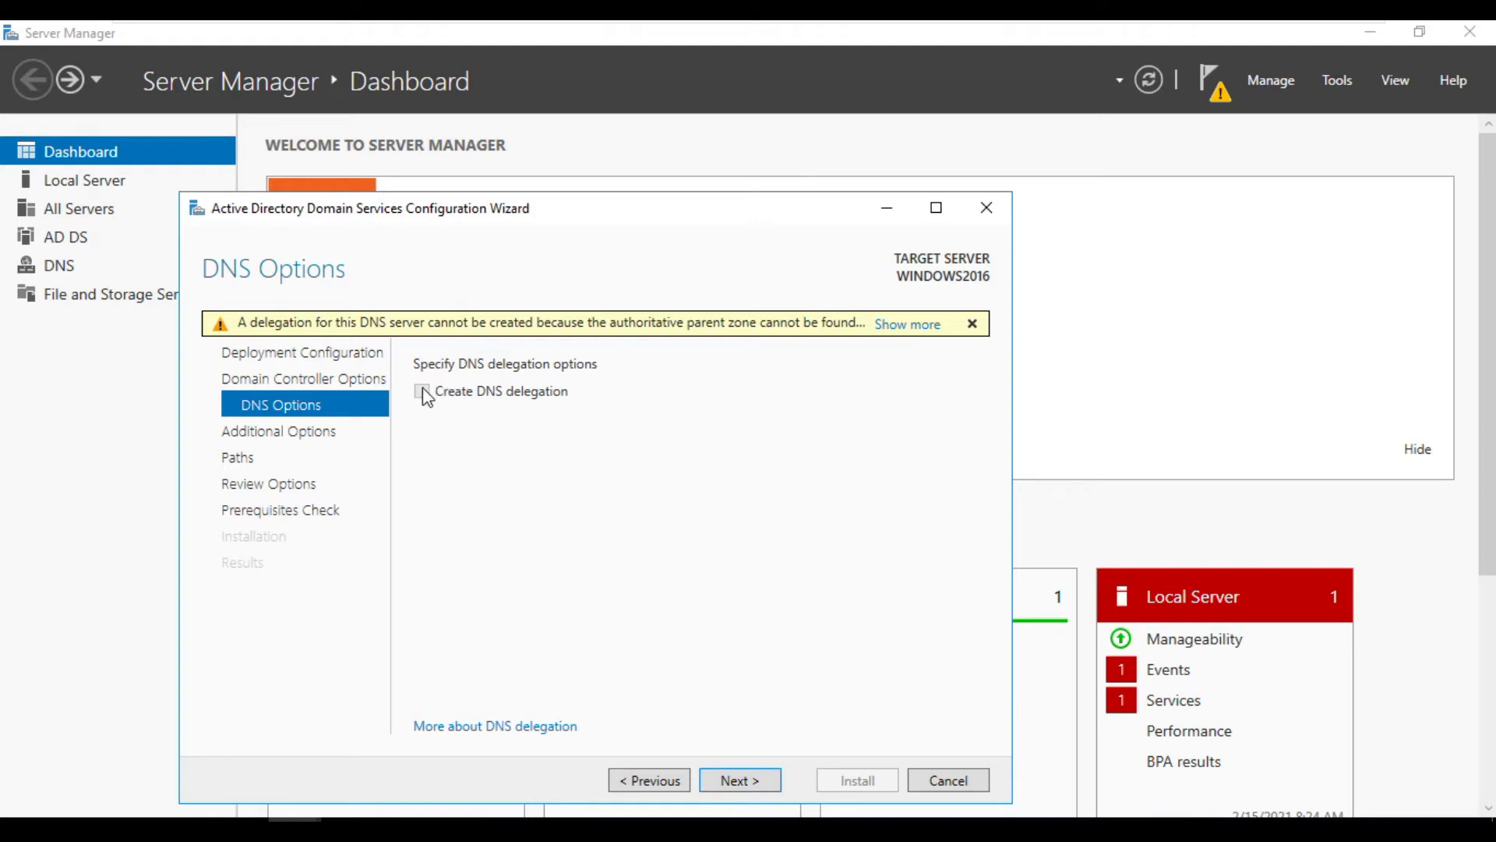
Step: Accept default DNS, NetBIOS and path settings, review the prerequisite results, and start the promotion
{"action": "left_click", "coordinate": [749, 781]}
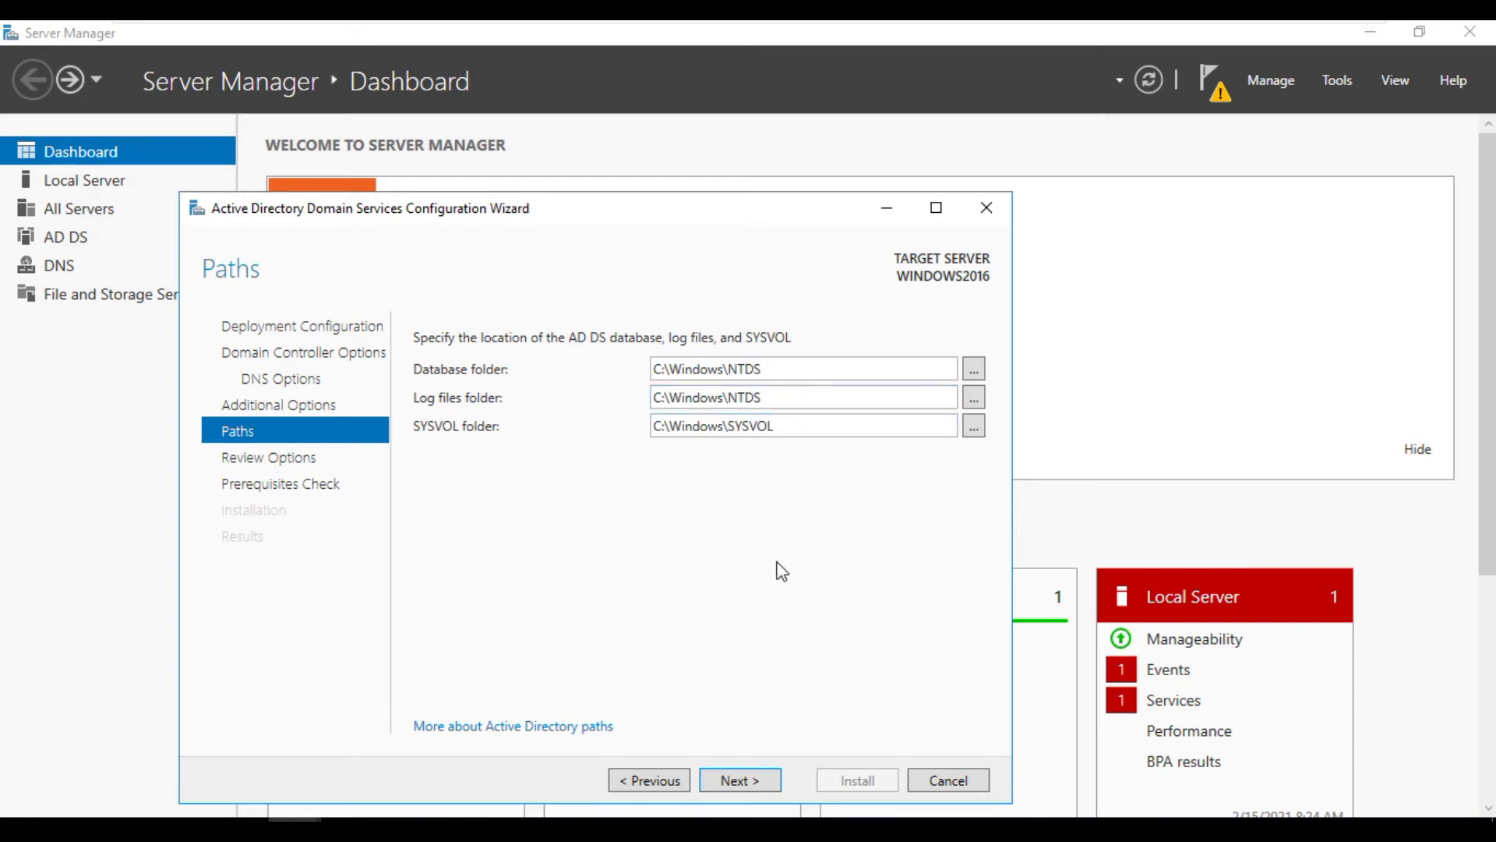
{"action": "left_click", "coordinate": [775, 782]}
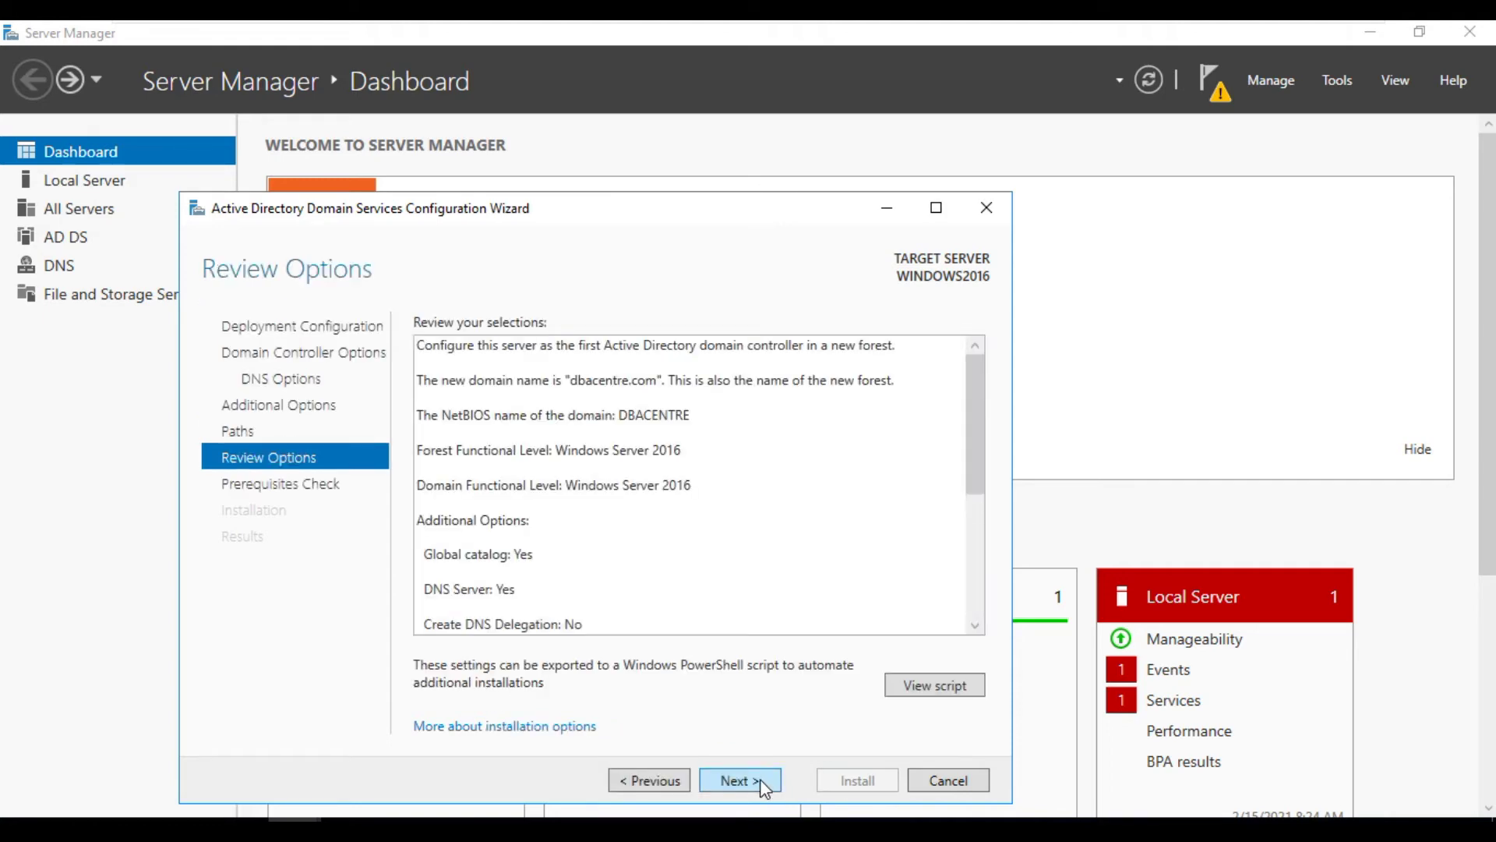
{"action": "left_click", "coordinate": [759, 782]}
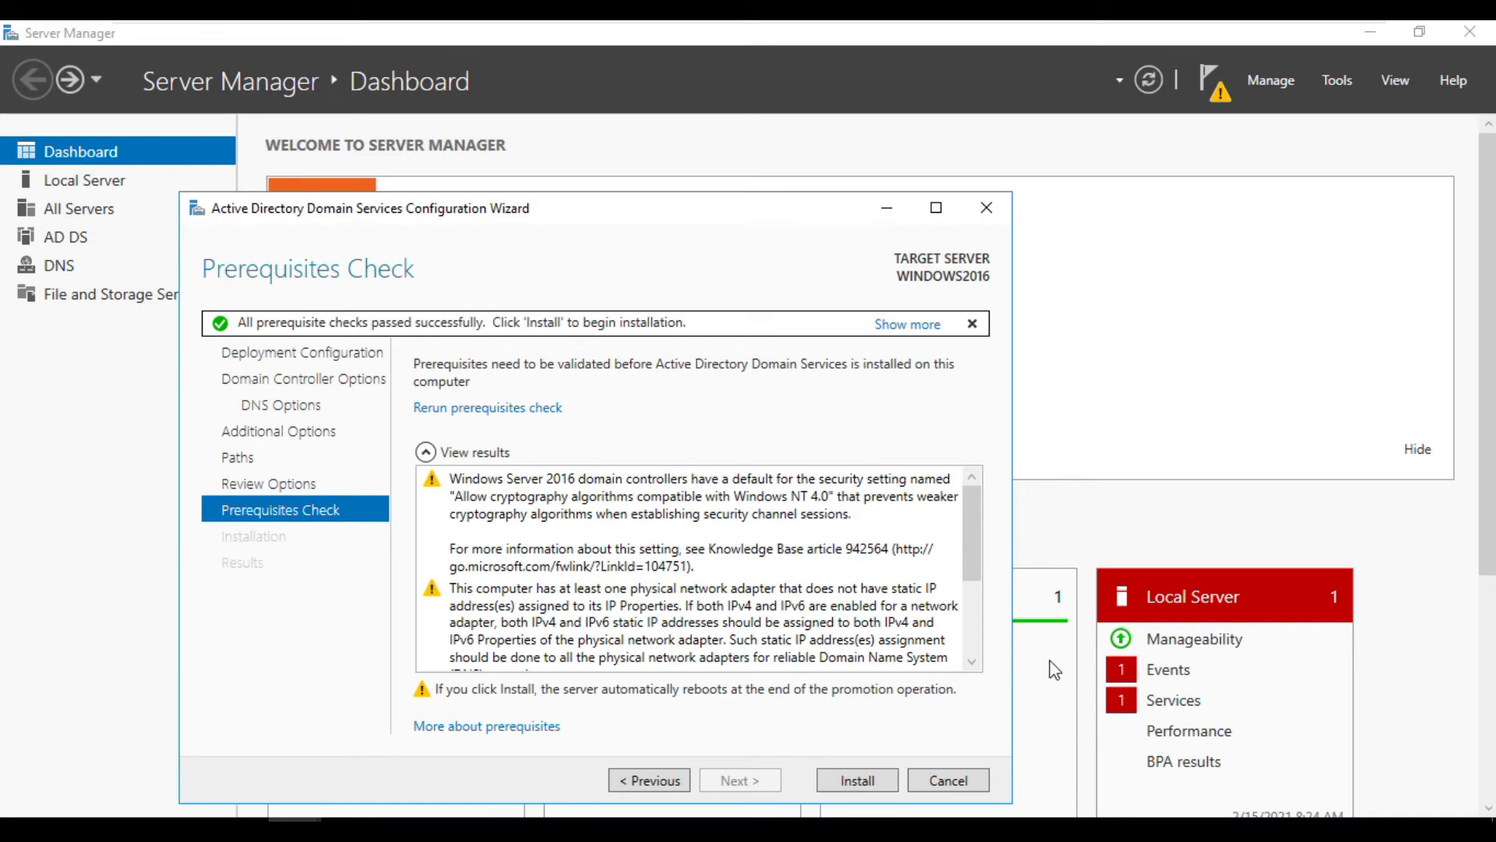
{"action": "left_click_drag", "start_coordinate": [965, 552], "coordinate": [961, 629]}
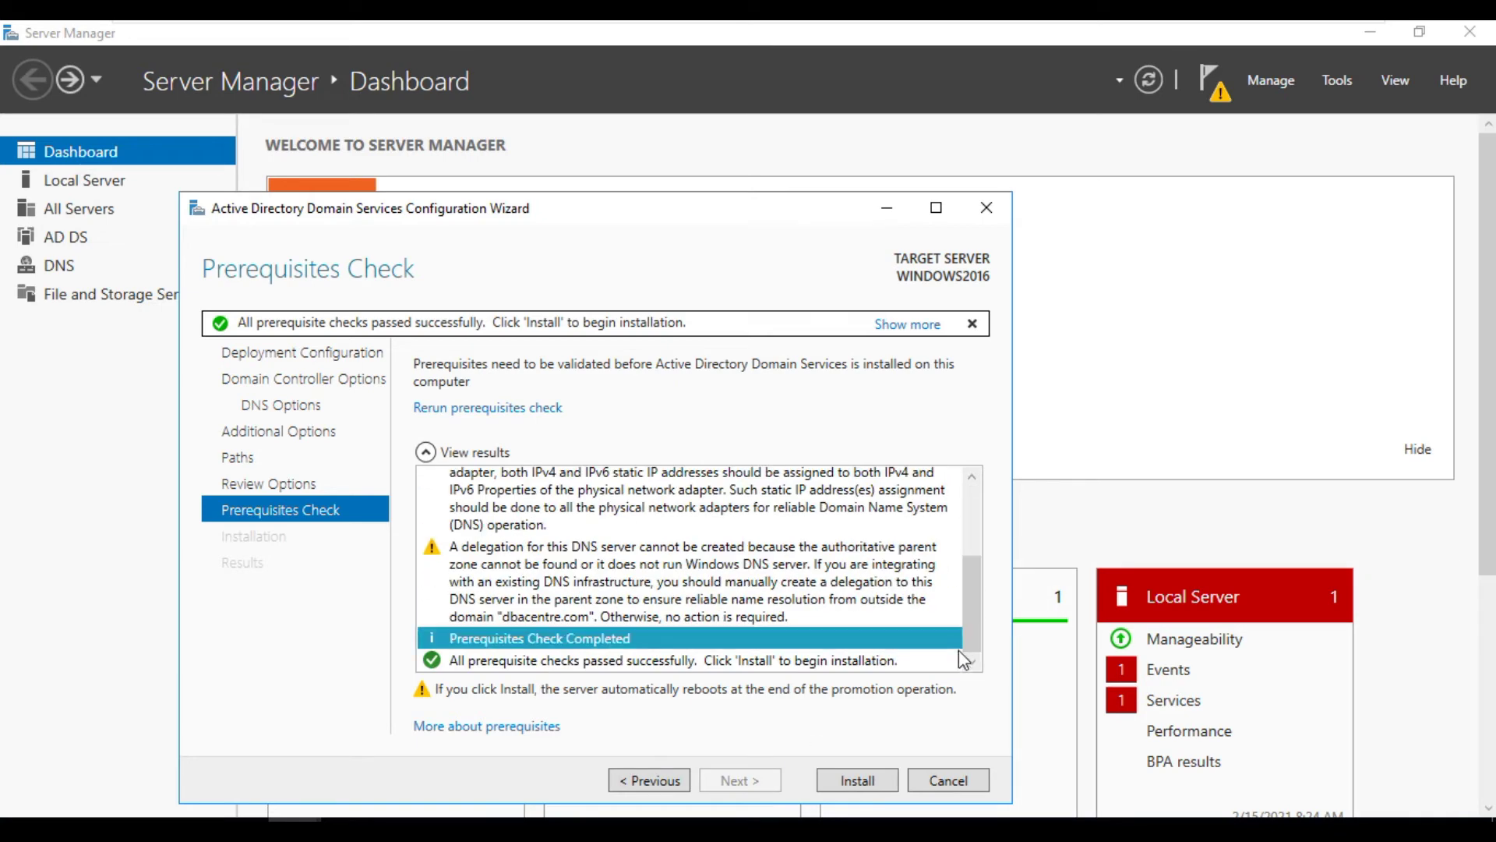
{"action": "left_click", "coordinate": [877, 784]}
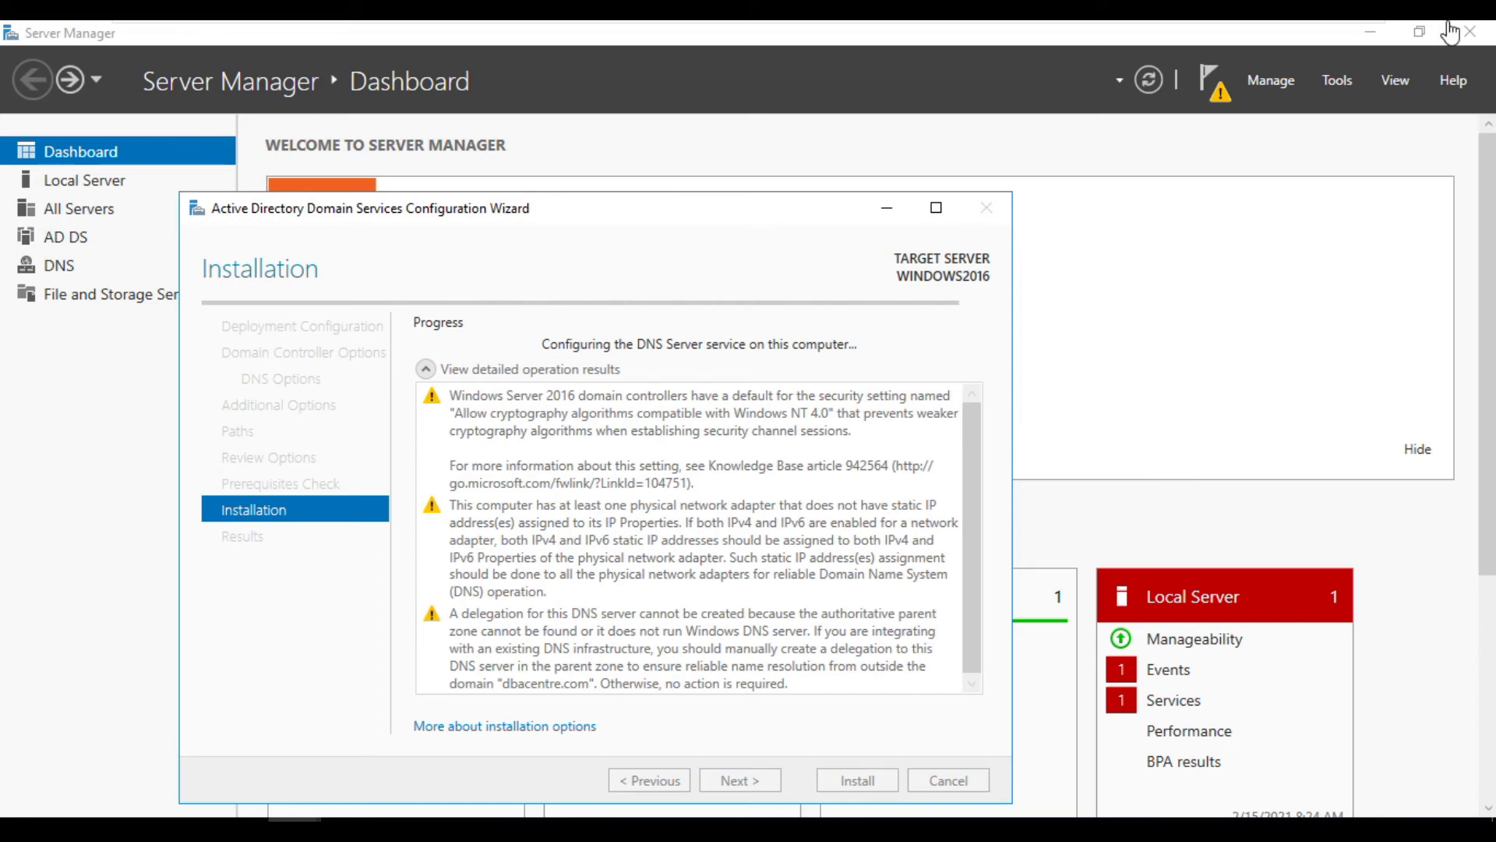
Step: Leave the virtual machine's full-screen view while the server promotes and restarts
{"action": "key", "text": "ctrl+alt+Return"}
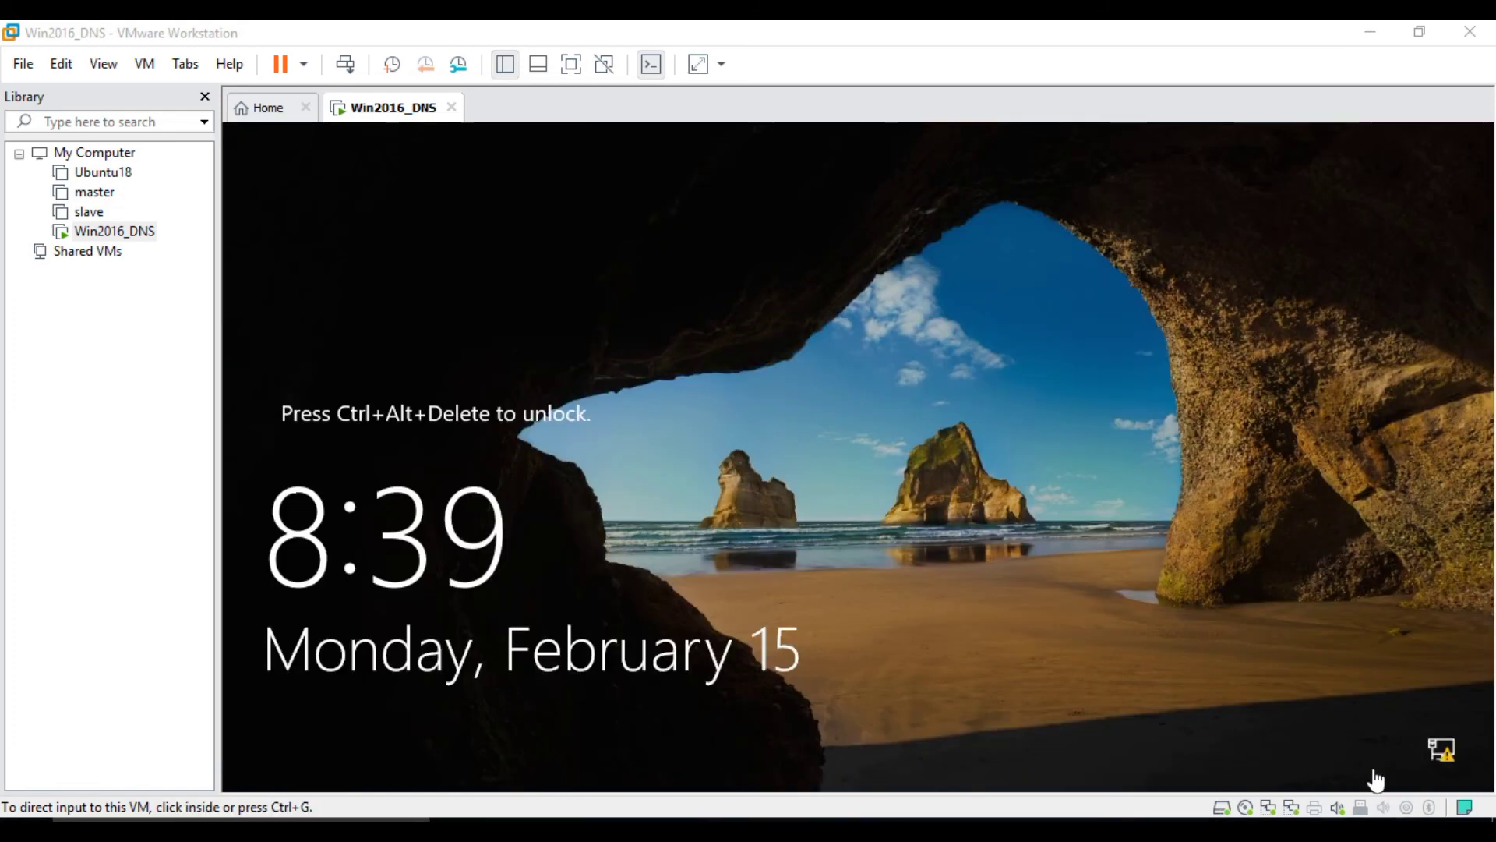
Step: Focus the server VM and show it full screen
{"action": "left_click", "coordinate": [763, 366]}
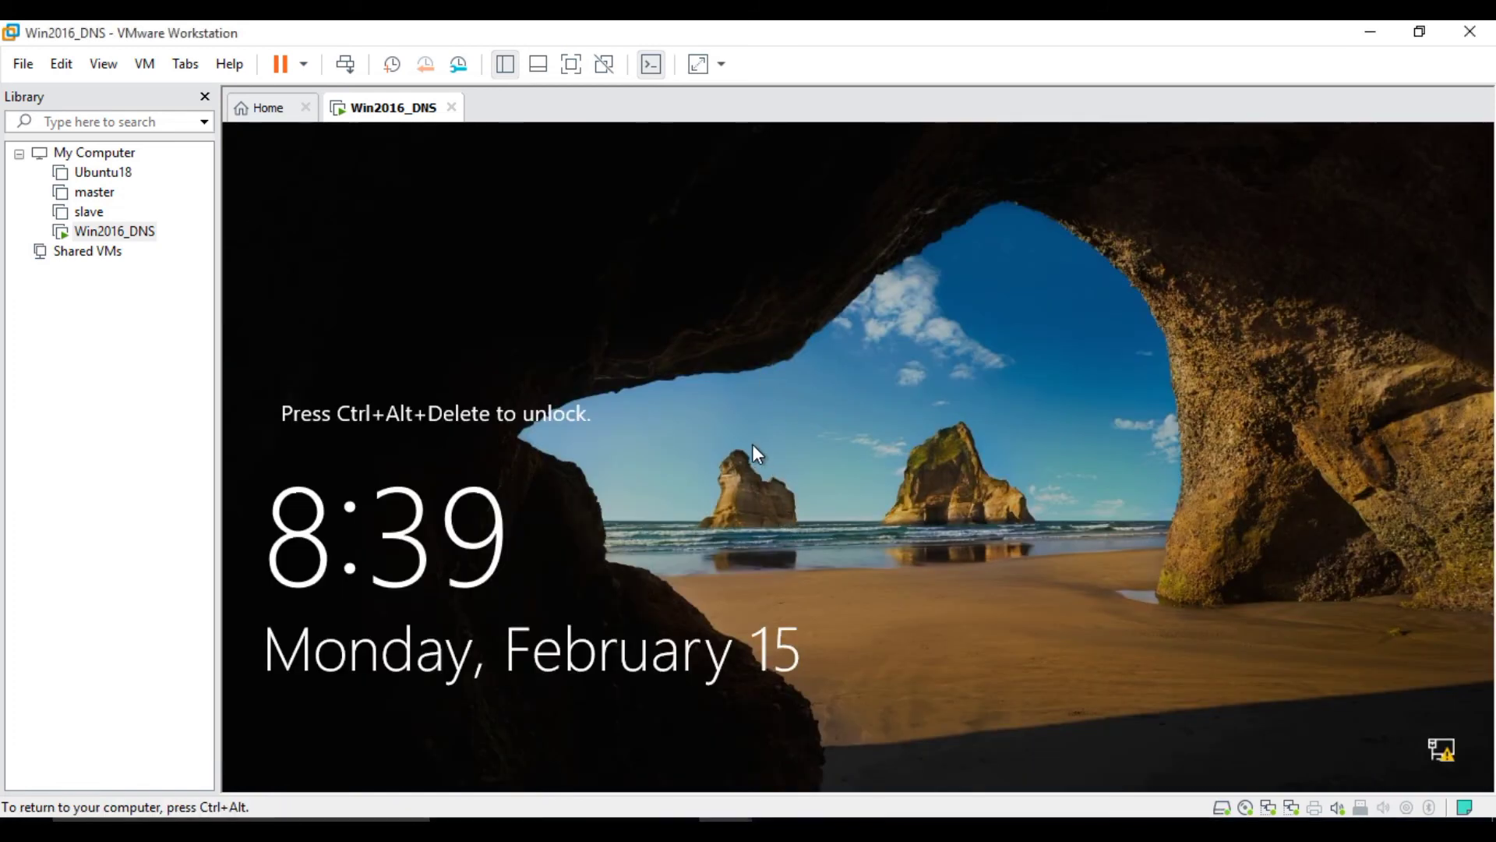
{"action": "key", "text": "ctrl+alt"}
{"action": "left_click", "coordinate": [594, 265]}
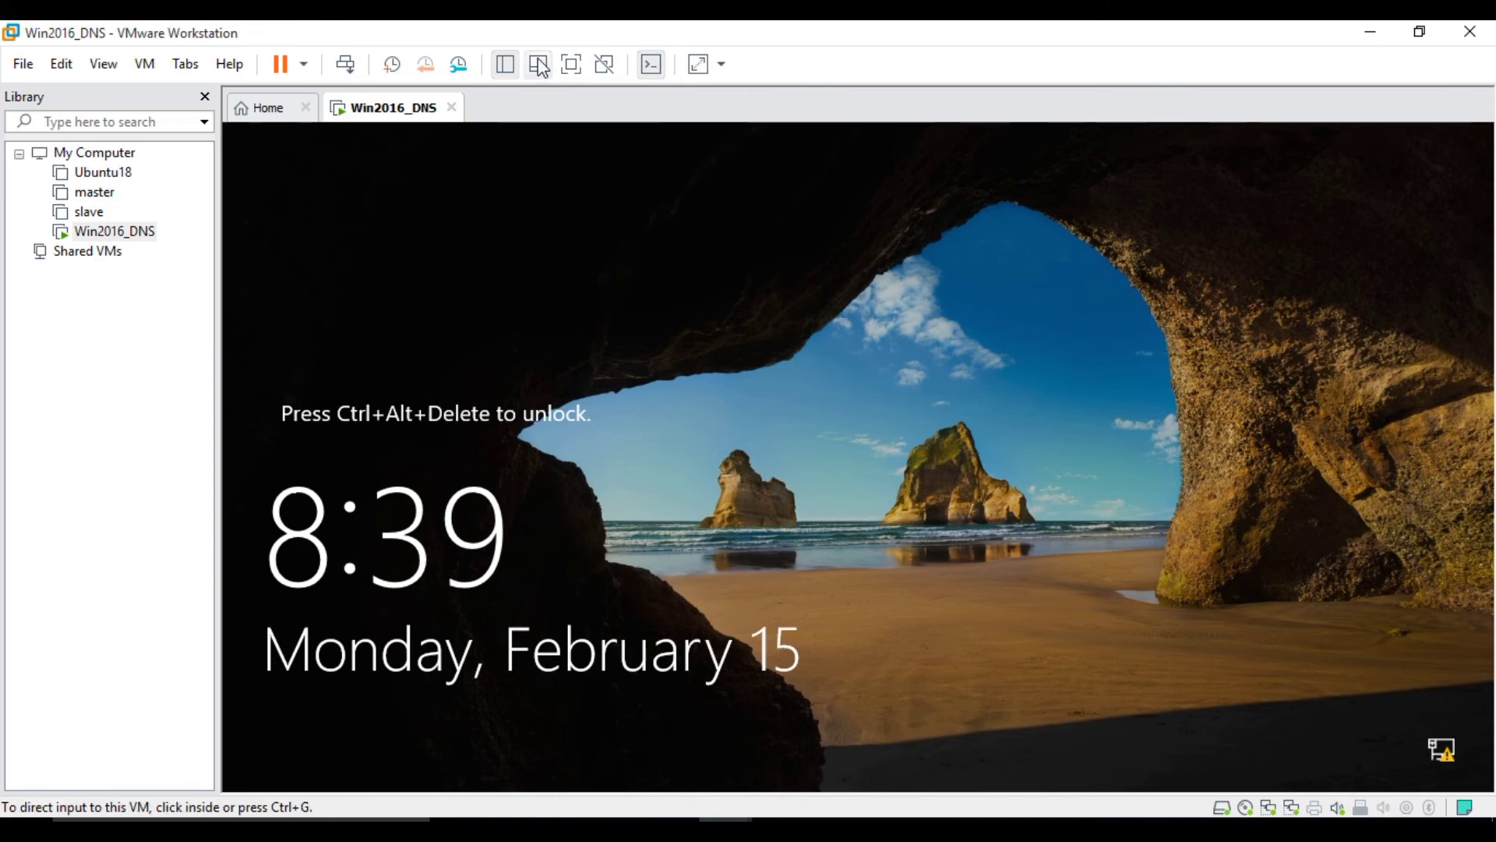
{"action": "left_click", "coordinate": [572, 64]}
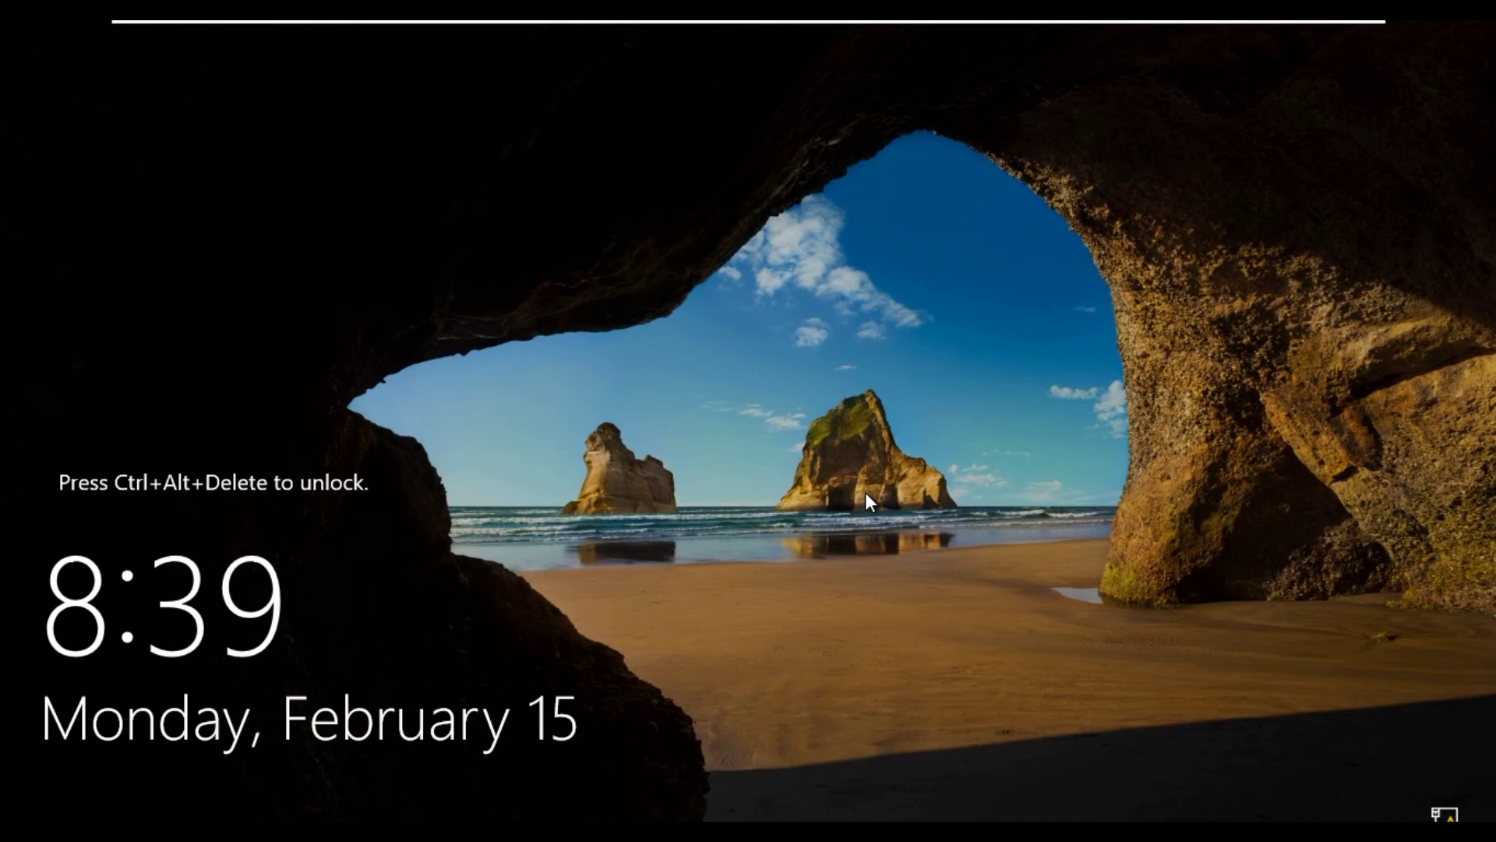
{"action": "key", "text": "ctrl+alt+Delete"}
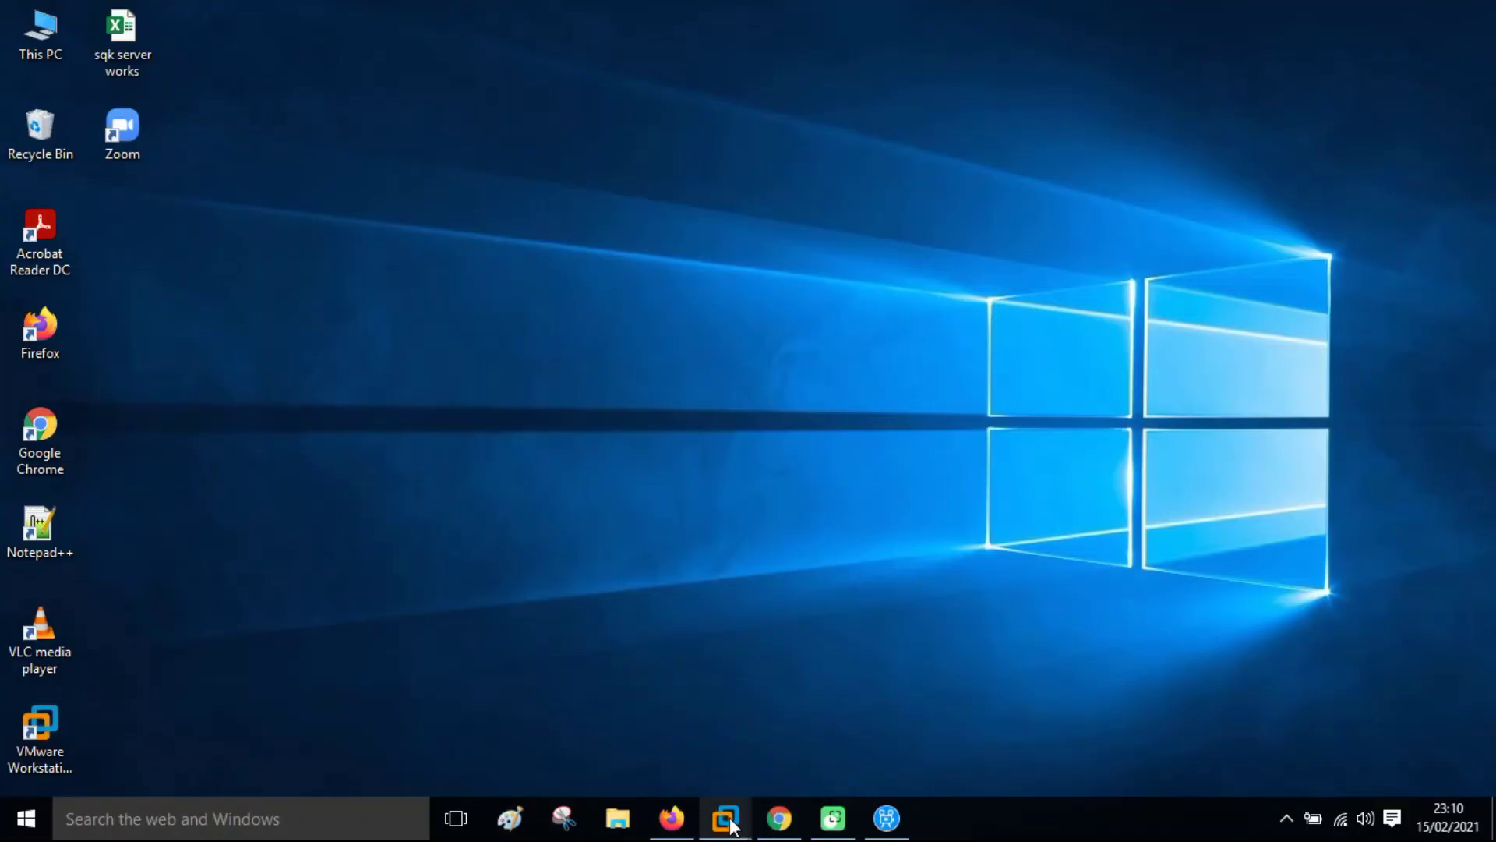
{"action": "mouse_move", "coordinate": [724, 817]}
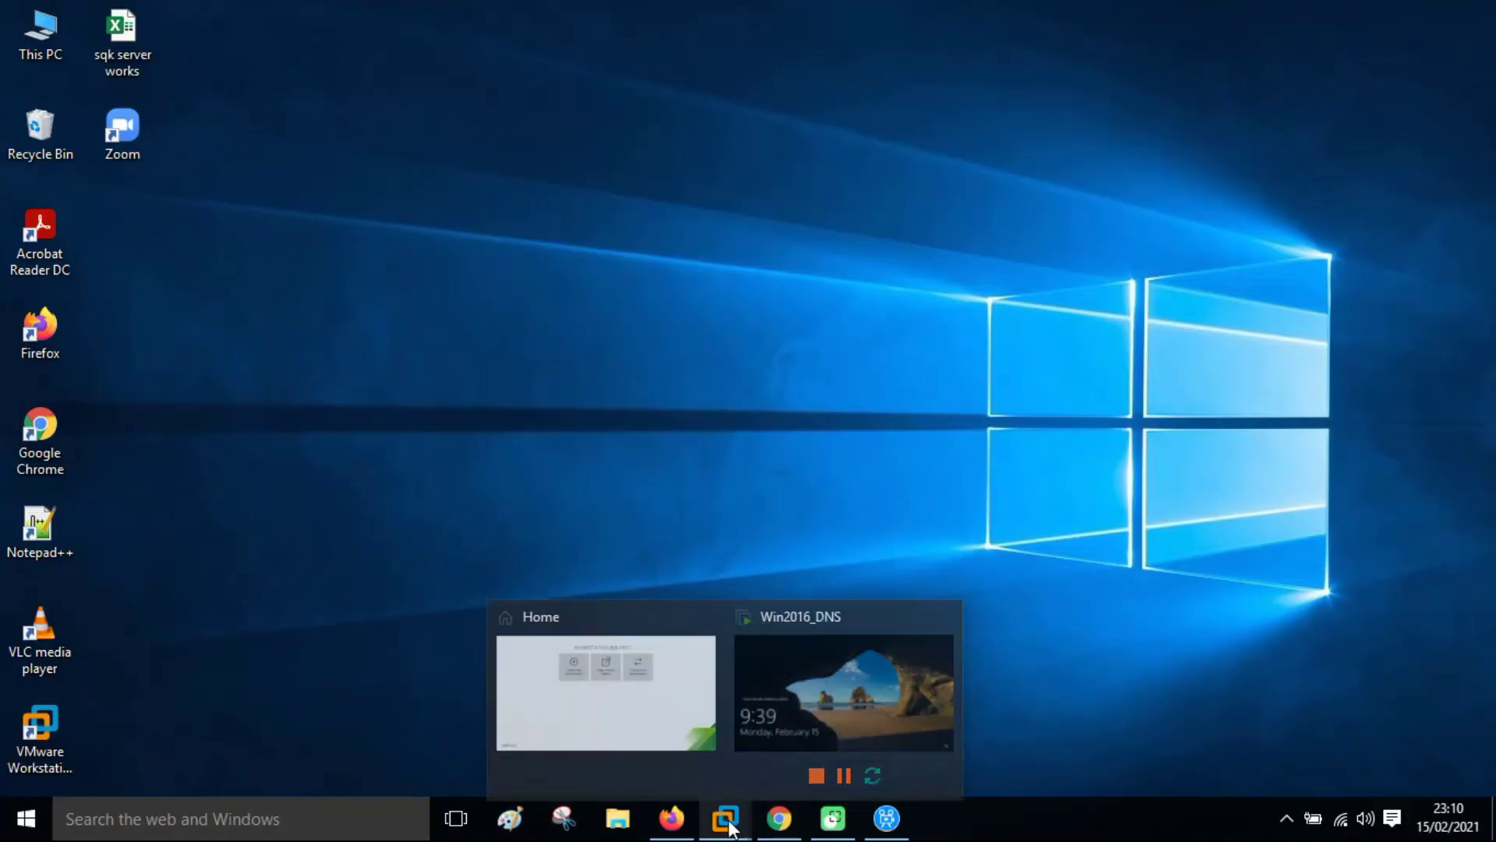
{"action": "left_click", "coordinate": [803, 703]}
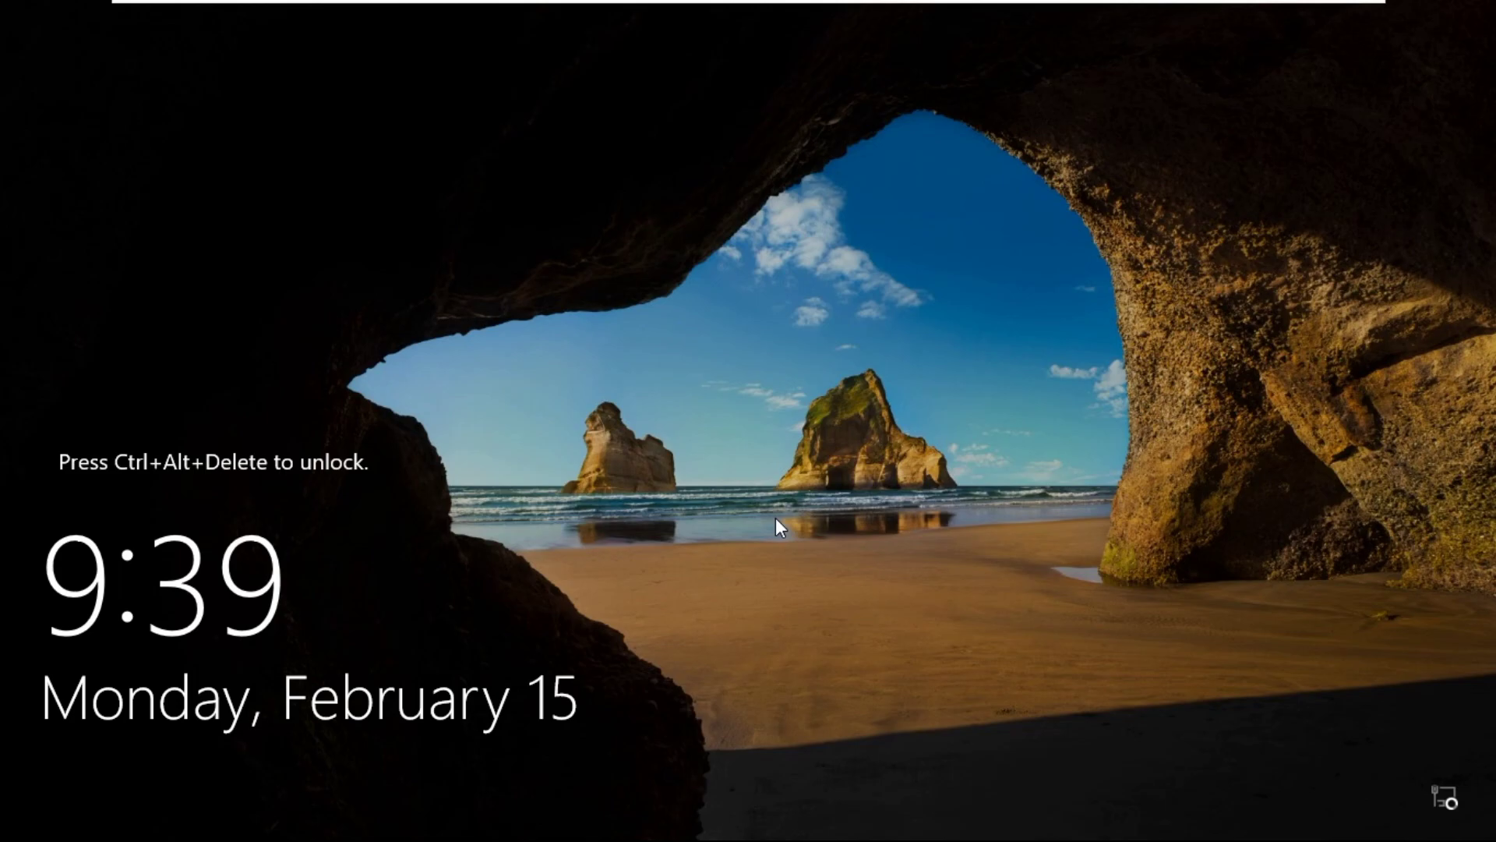
Step: Unlock the server with Ctrl+Alt+Insert and sign in with the domain Administrator password
{"action": "key", "text": "ctrl+alt+Insert"}
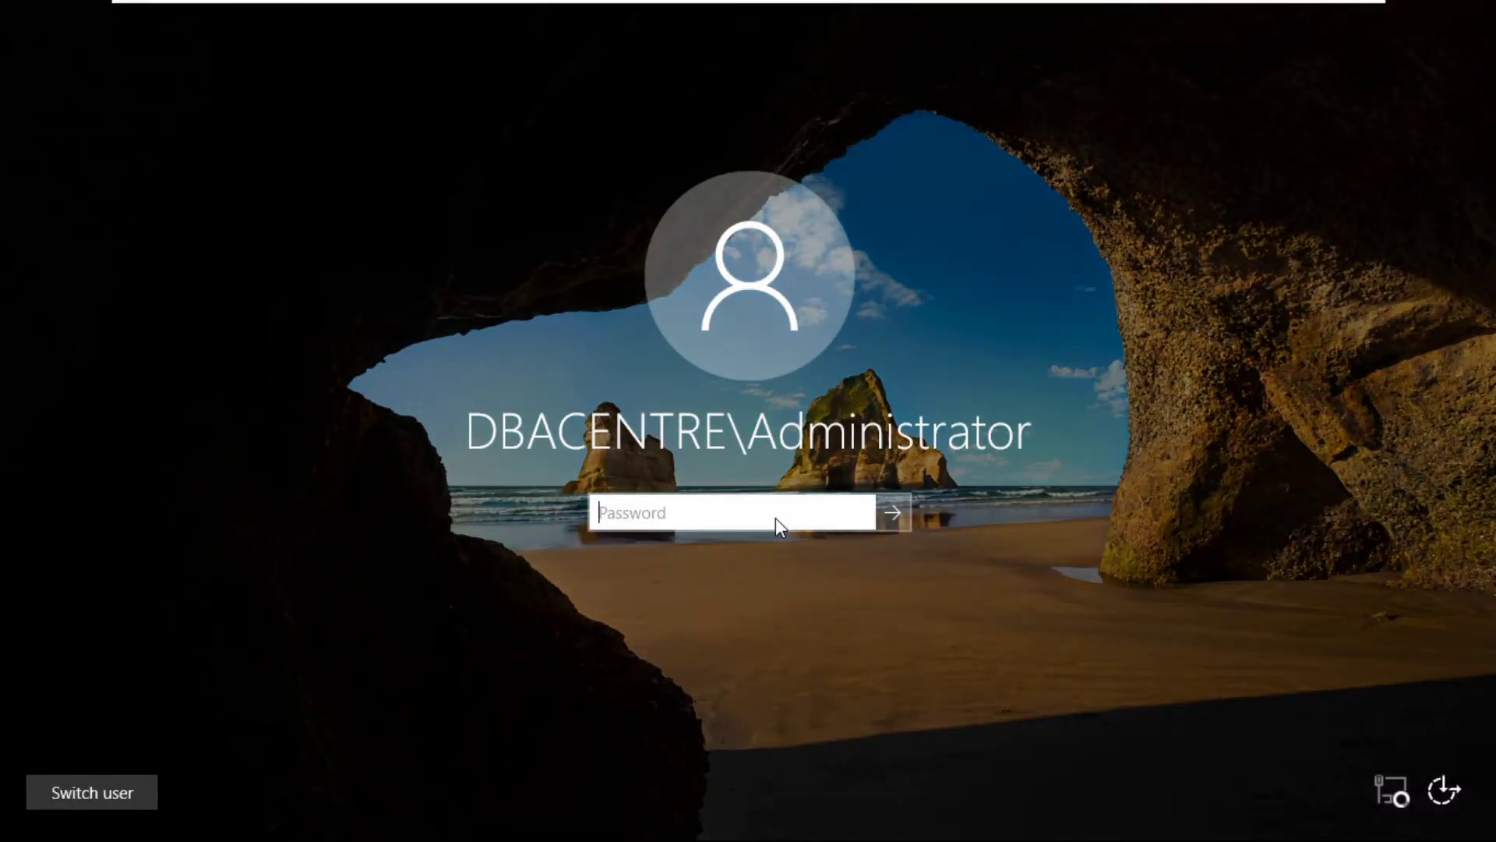
{"action": "type", "text": "**********"}
{"action": "key", "text": "Return"}
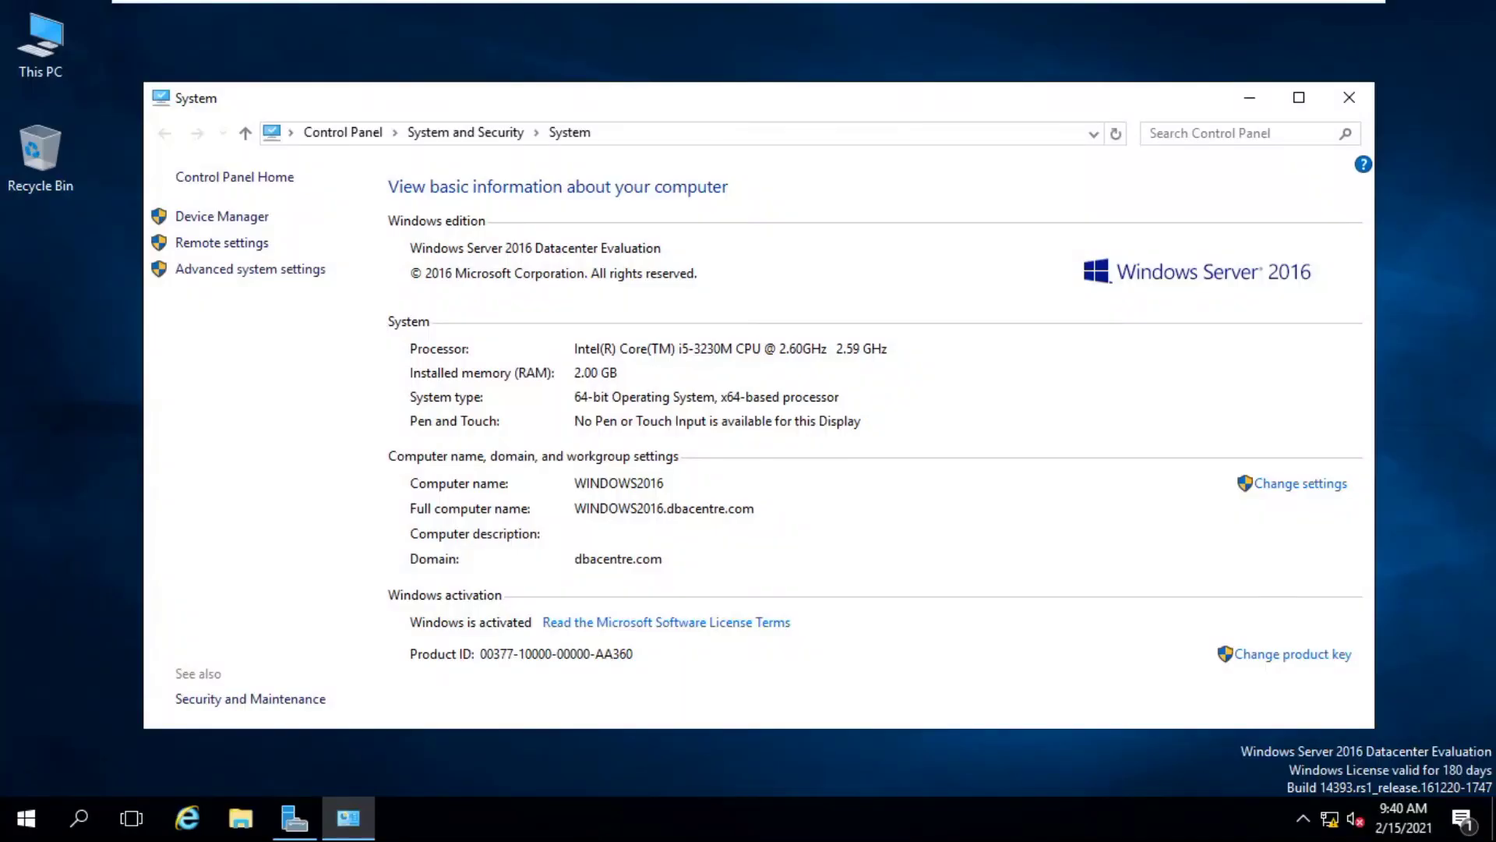
Step: Reopen System properties from This PC to confirm WINDOWS2016.dbacentre.com in domain dbacentre.com
{"action": "left_click", "coordinate": [1355, 102]}
{"action": "right_click", "coordinate": [36, 52]}
{"action": "left_click", "coordinate": [136, 305]}
{"action": "mouse_move", "coordinate": [1229, 3]}
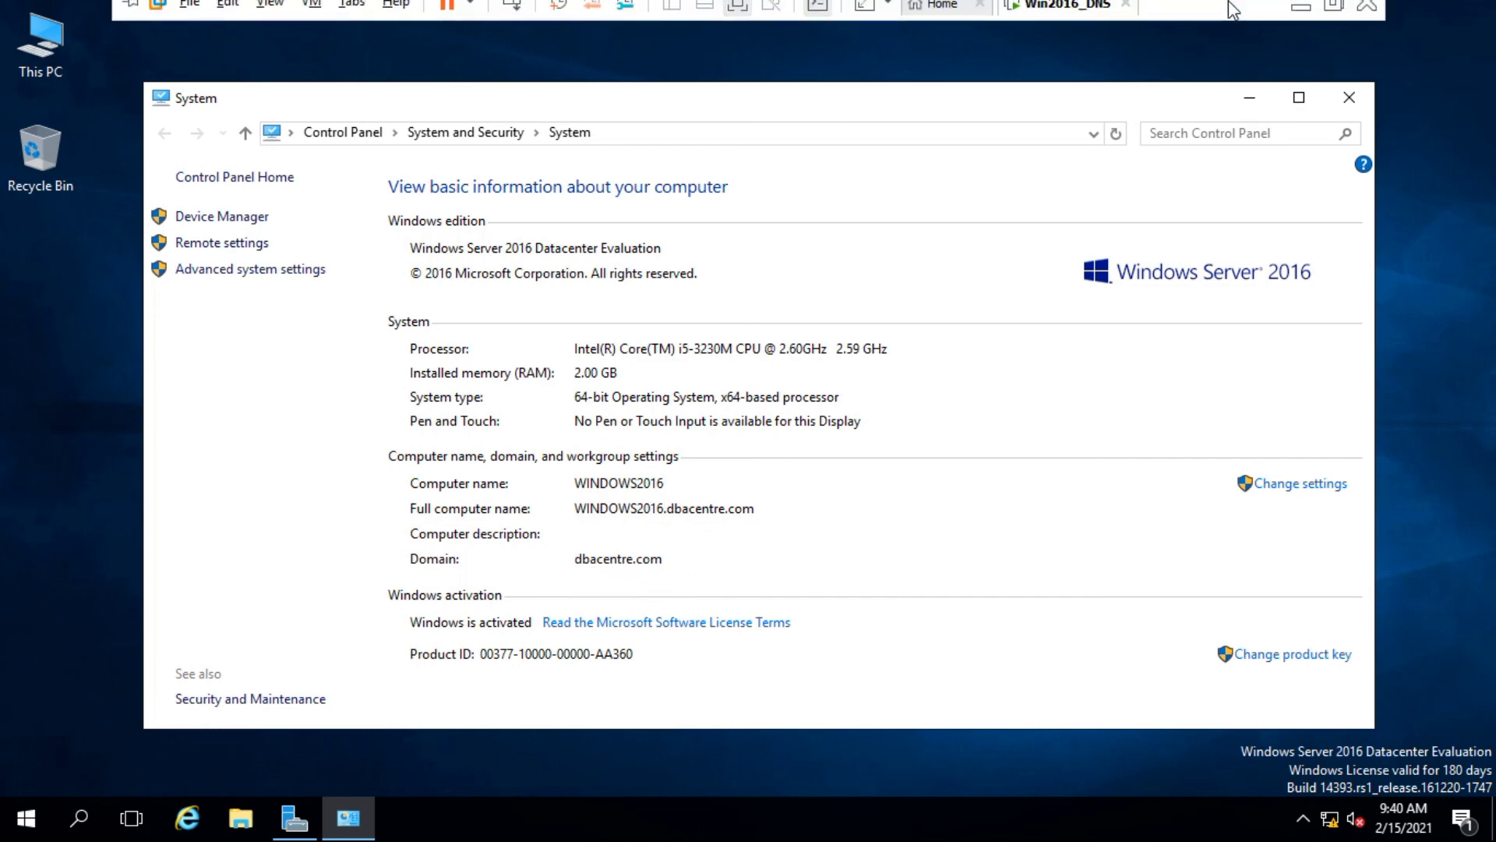